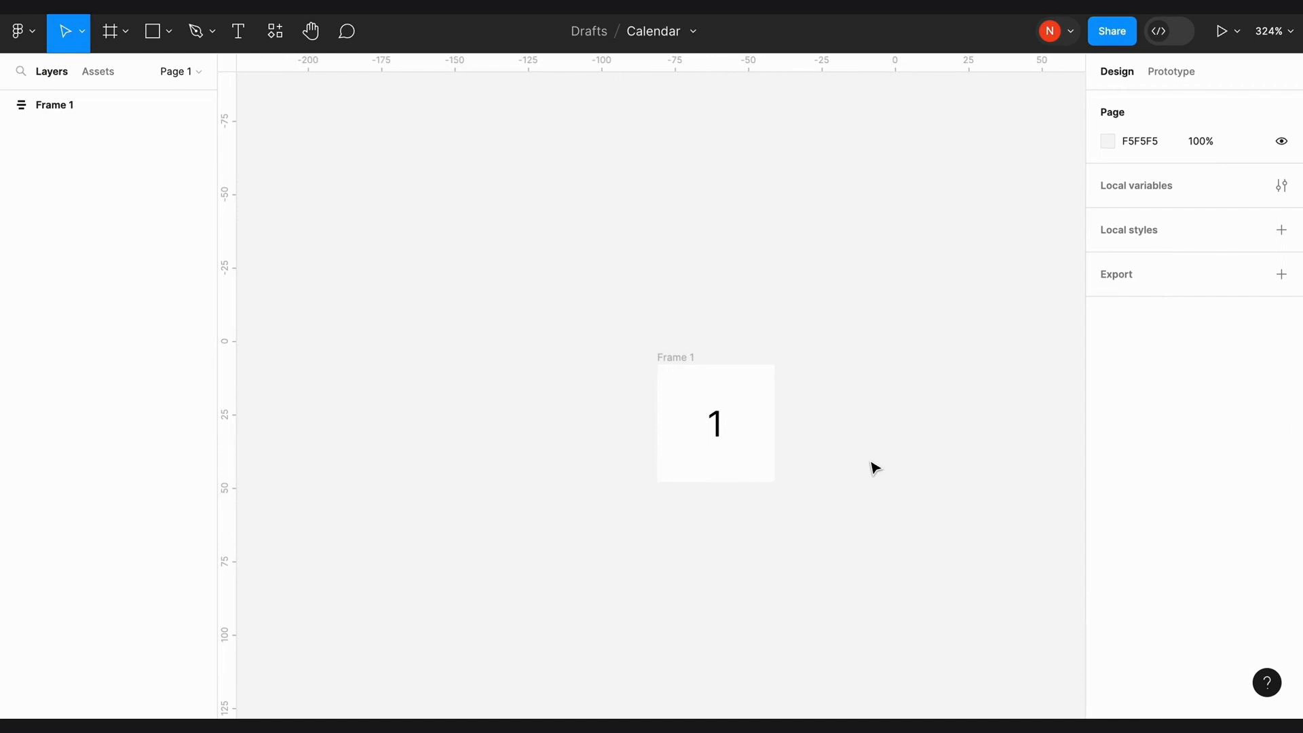
Duplicate Frame 1 twice to form a horizontal row of three frames spaced 40 apart
scroll(872, 468, right, 3)
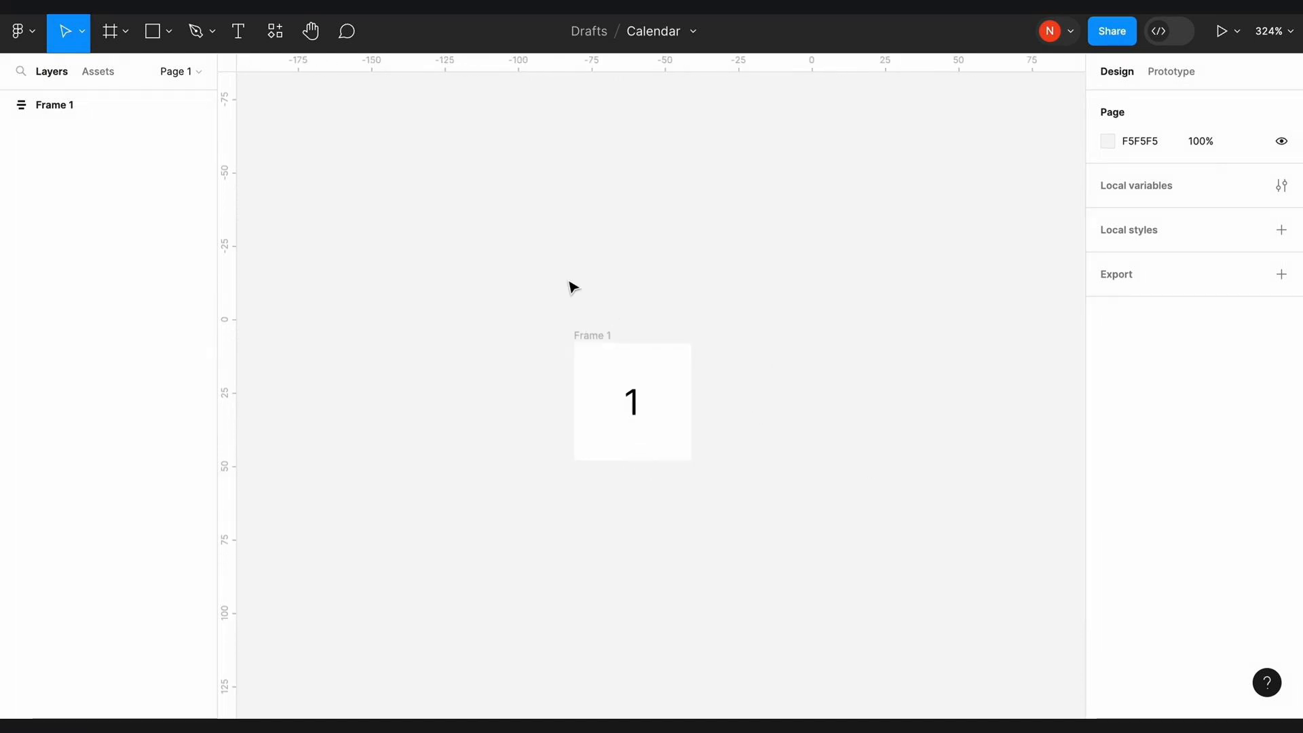
click(588, 337)
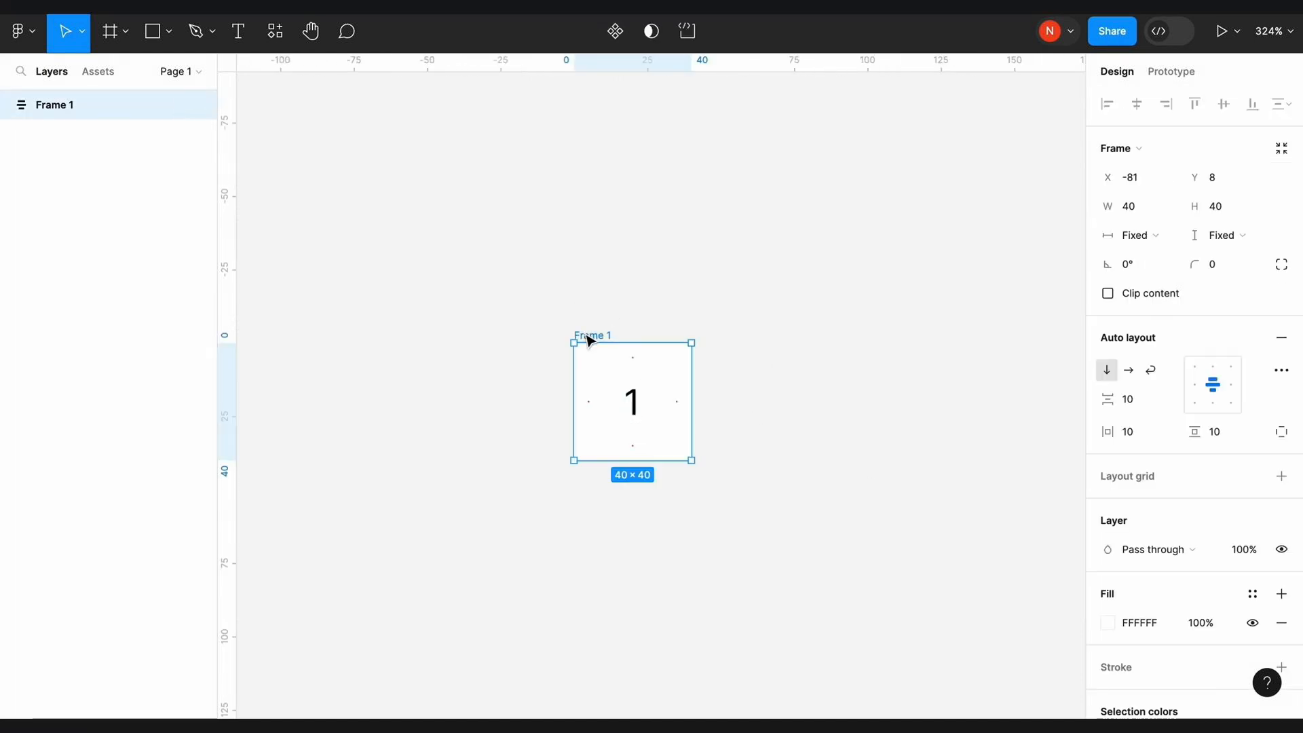
key(ctrl+d)
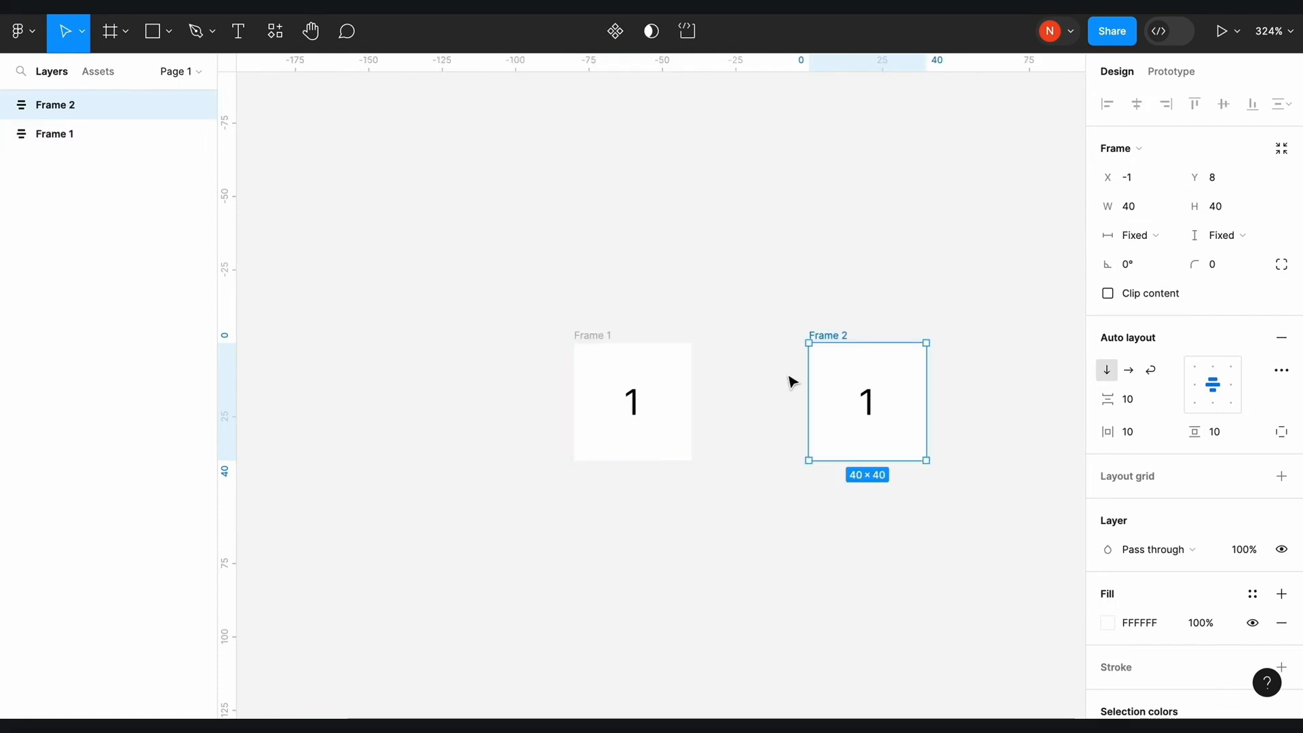
key(ctrl+d)
Change the fill of Frame 2 to light blue C0D5FF
scroll(788, 380, right, 3)
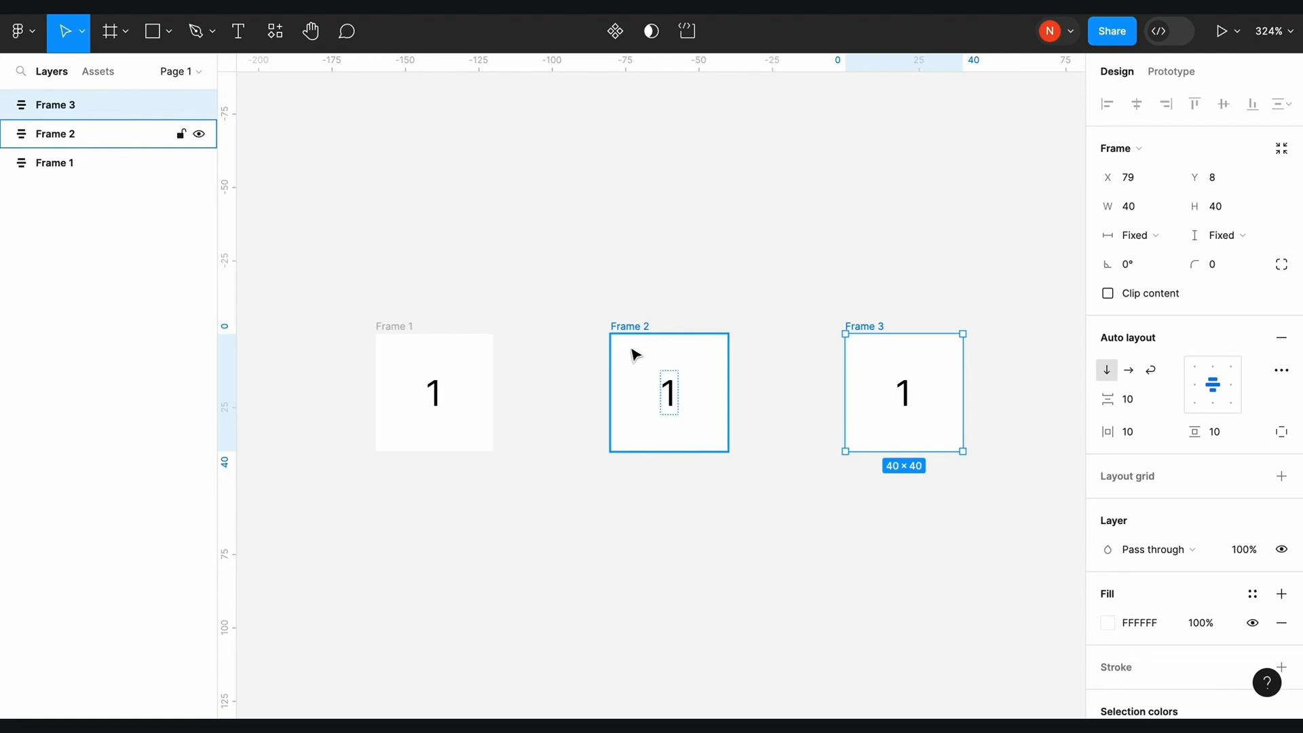
click(630, 350)
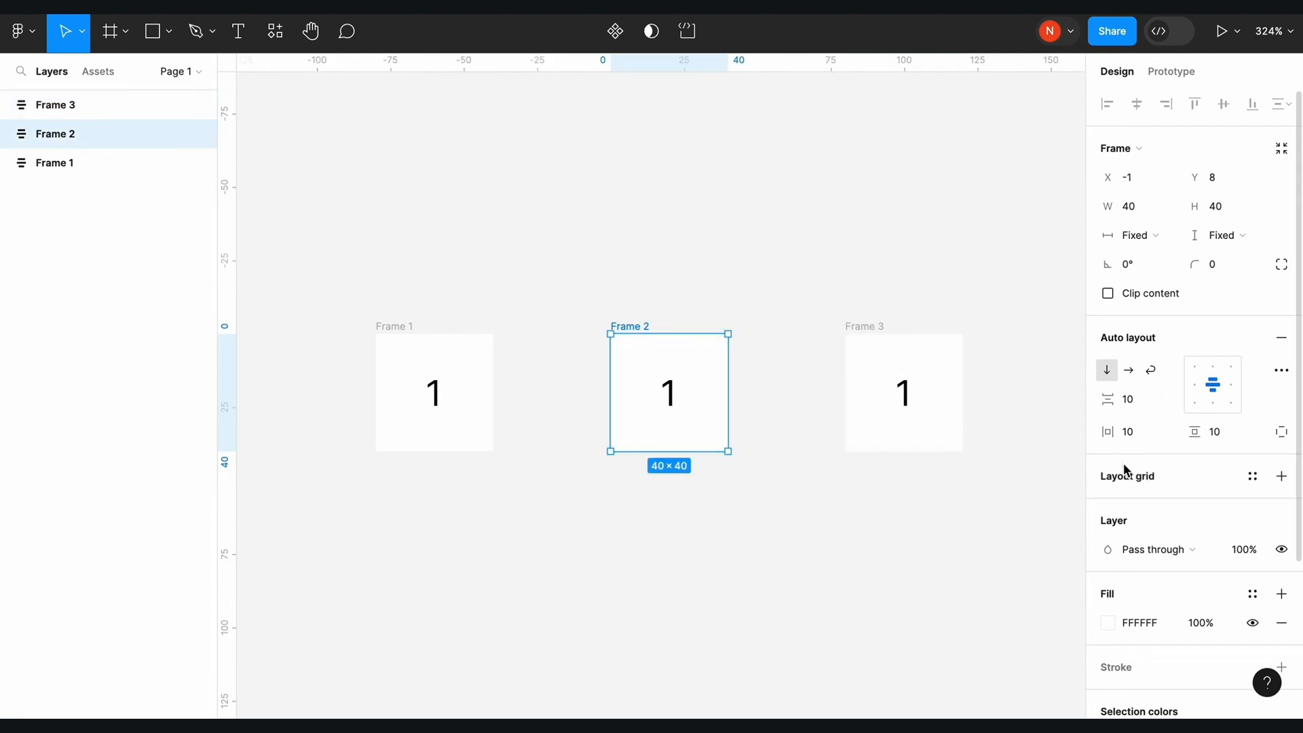
scroll(1126, 467, down, 2)
click(1108, 563)
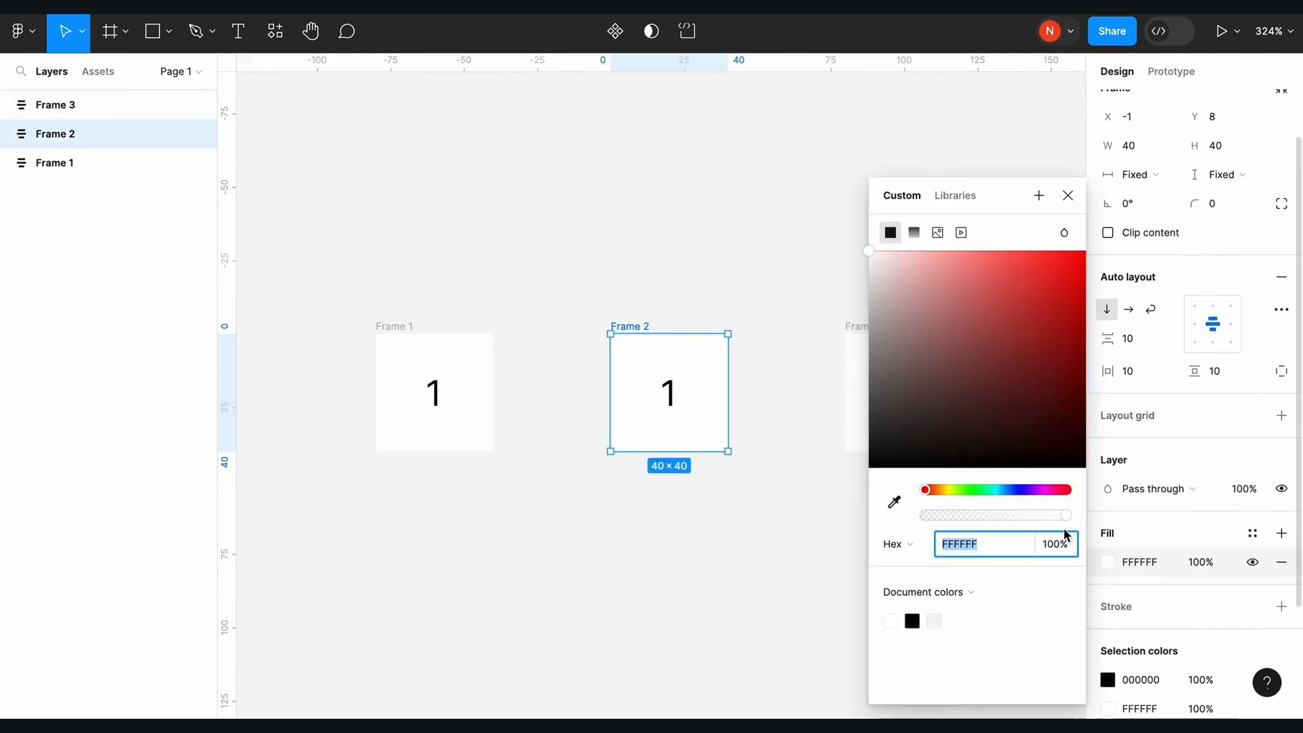
click(1002, 490)
drag(981, 257, 965, 229)
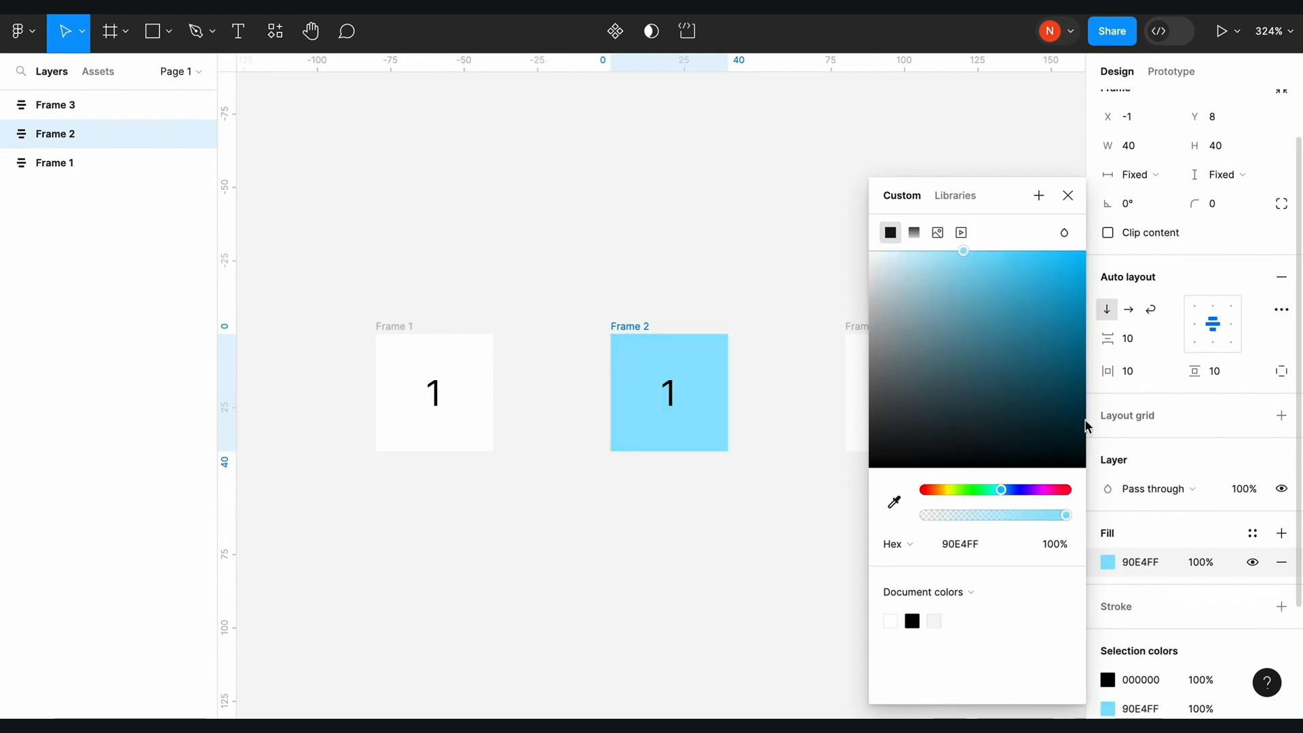
click(1013, 489)
drag(998, 284, 924, 252)
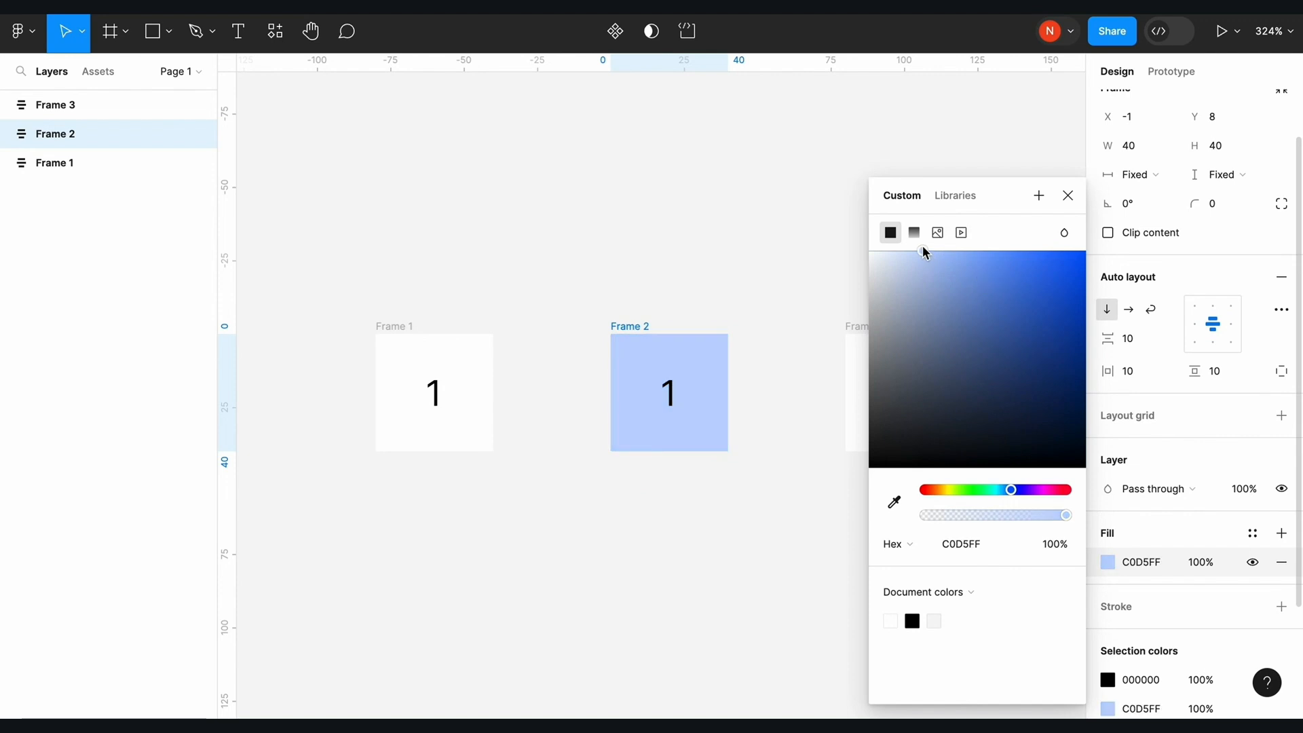
click(830, 393)
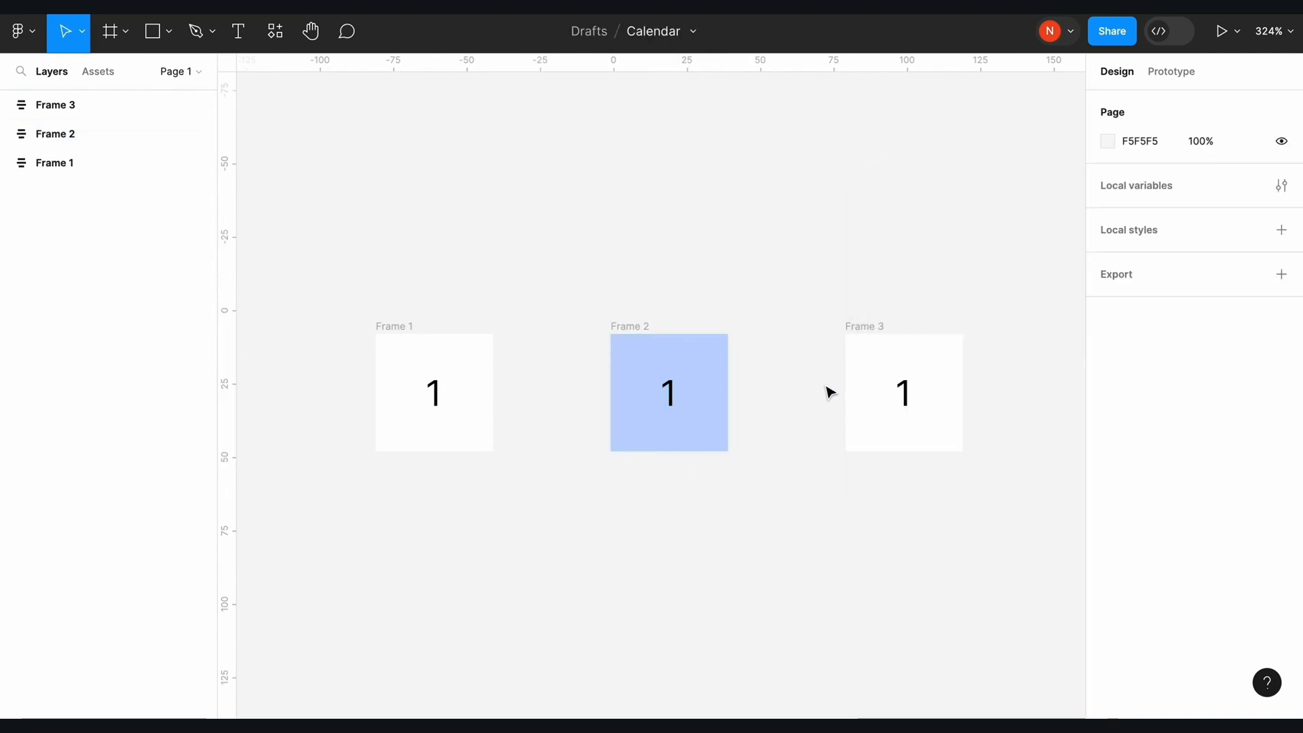
Fill Frame 3 with the stronger blue 3F80FF, starting from the colour sampled from Frame 2
scroll(829, 389, right, 3)
click(804, 375)
click(784, 343)
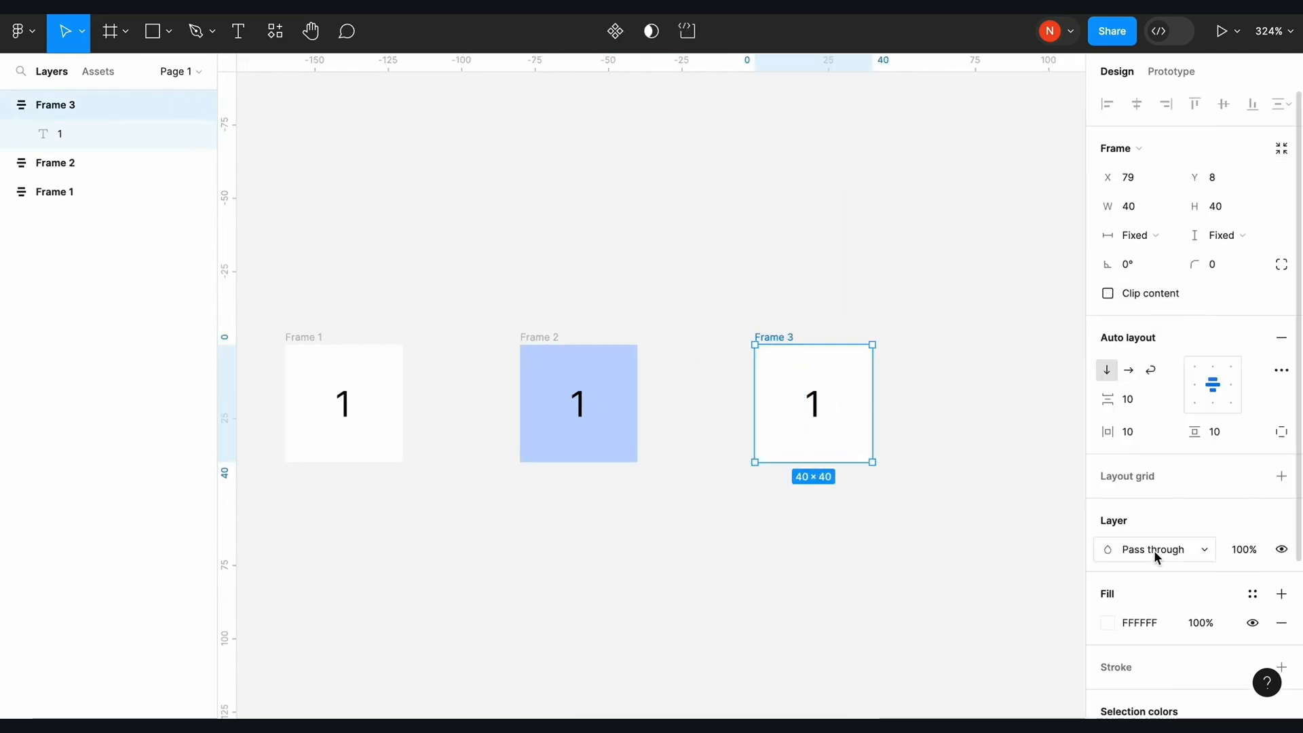
click(1107, 622)
click(894, 501)
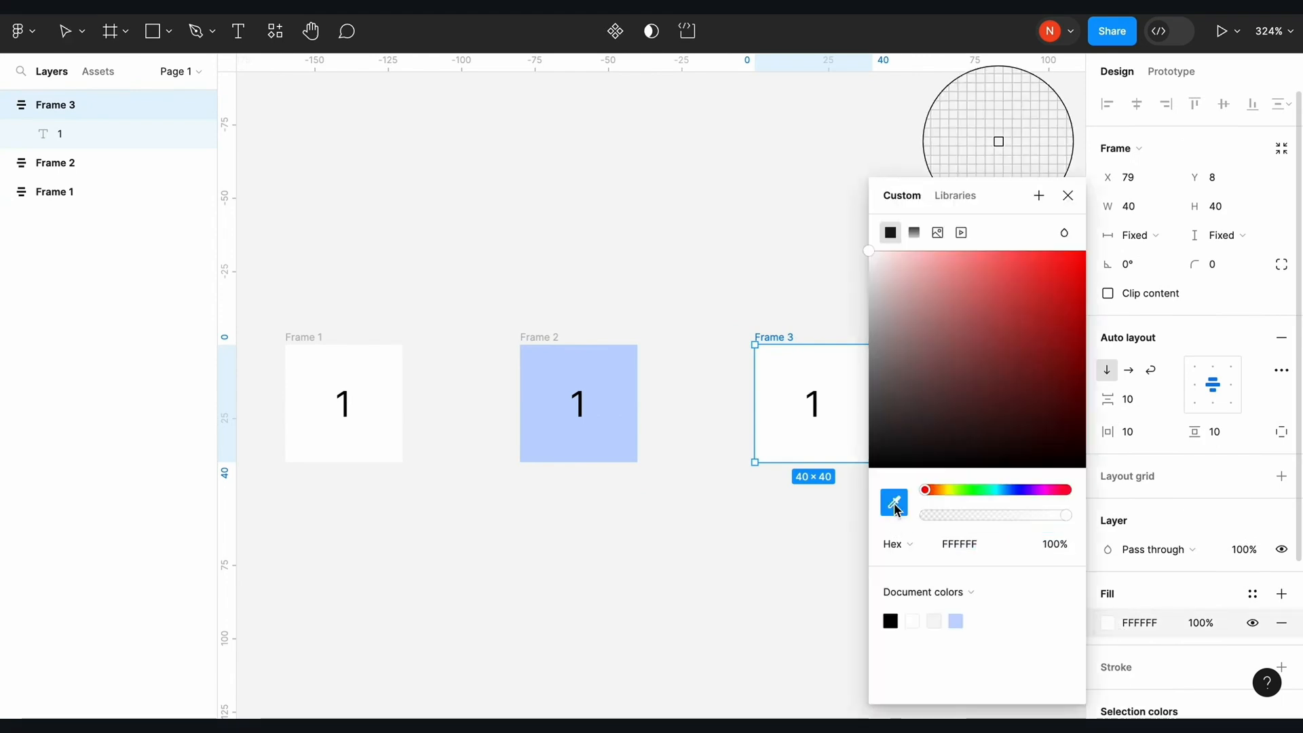
click(620, 419)
drag(984, 282, 1032, 251)
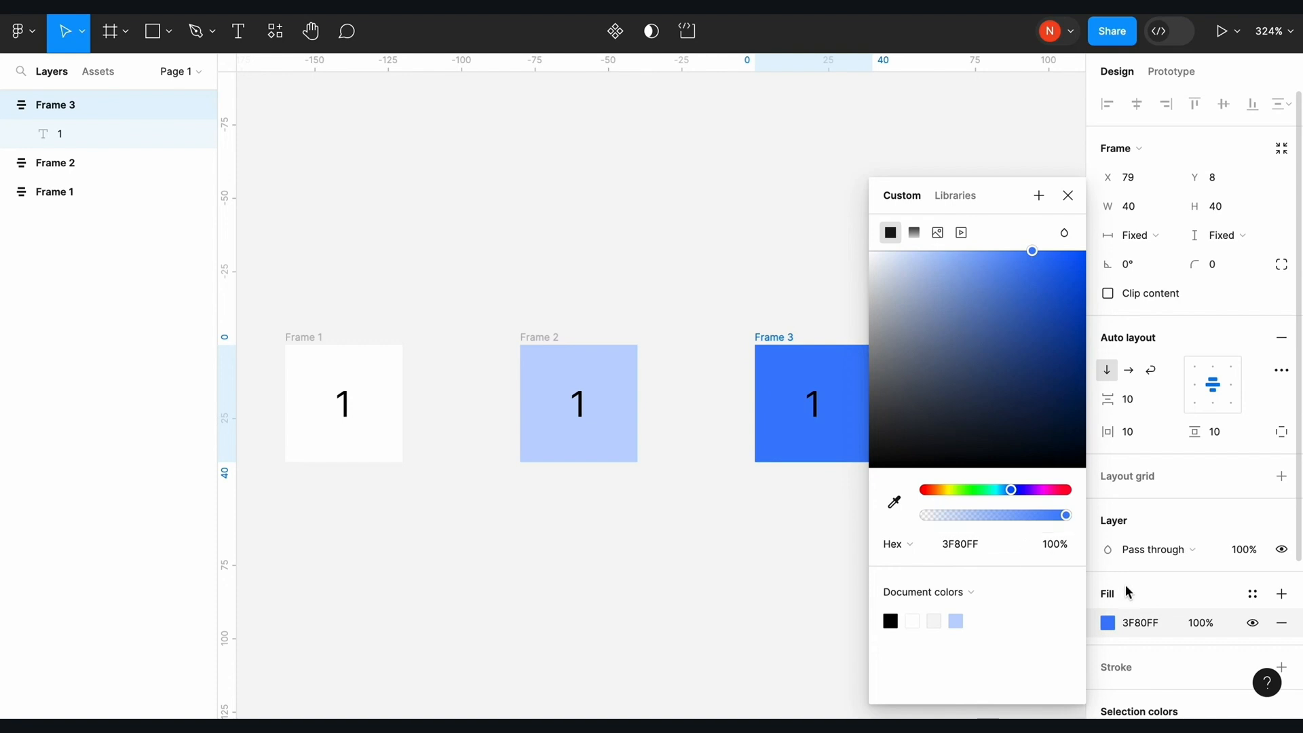
Change the black number in Frame 3 to white FFFFFF
scroll(1093, 634, down, 3)
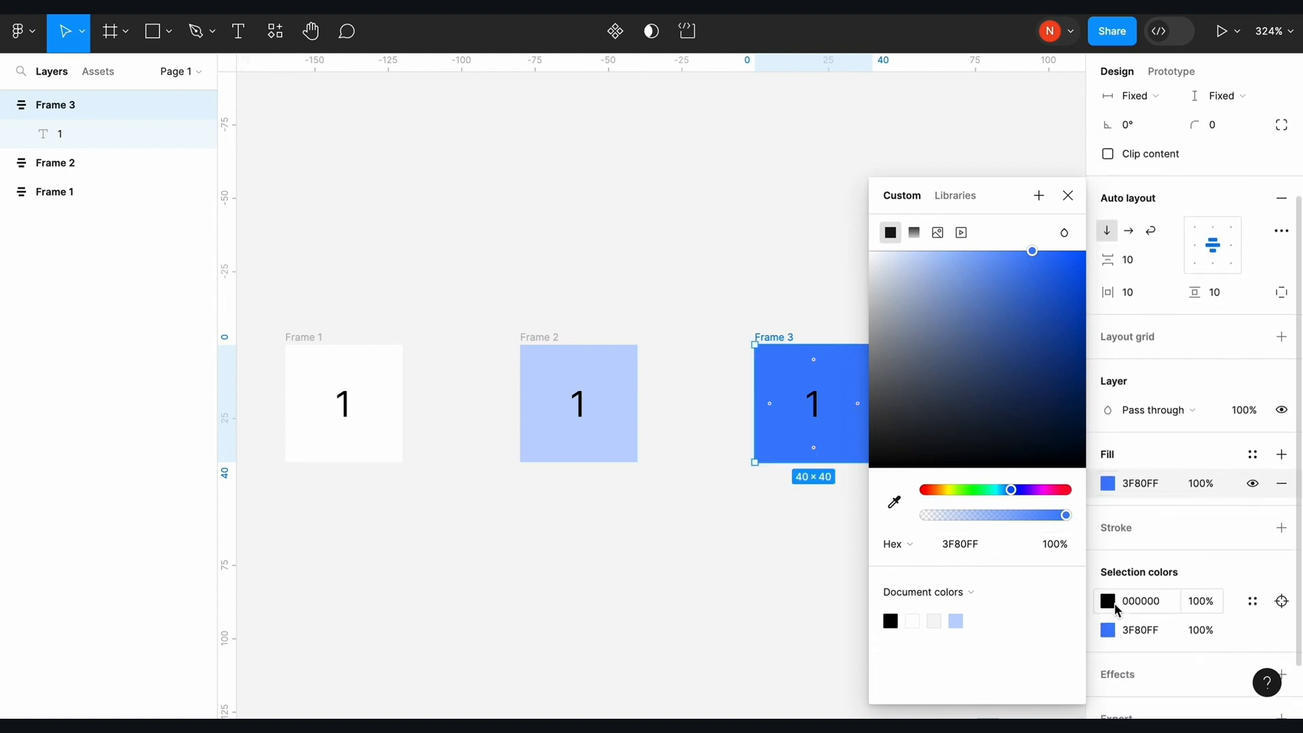
click(1107, 602)
drag(945, 349, 839, 239)
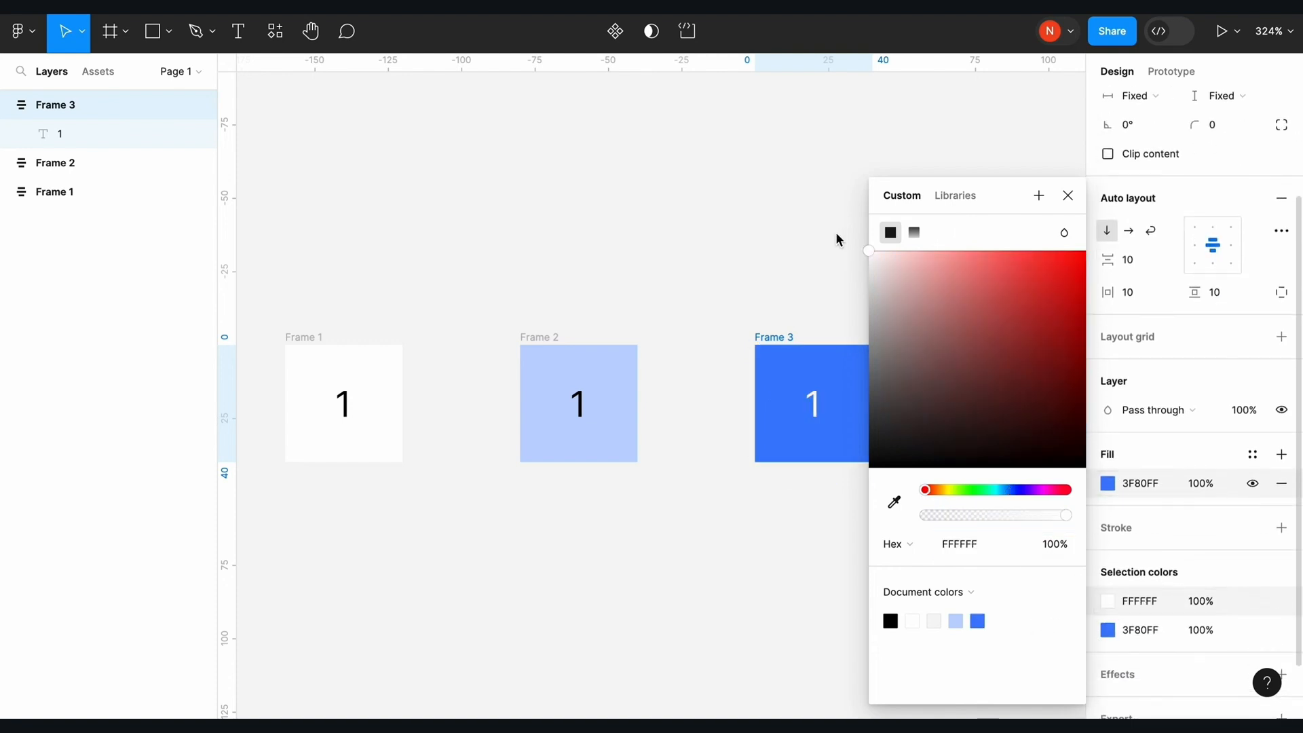
click(764, 247)
Set the corner radius of Frame 2 to 5
scroll(764, 247, down, 3)
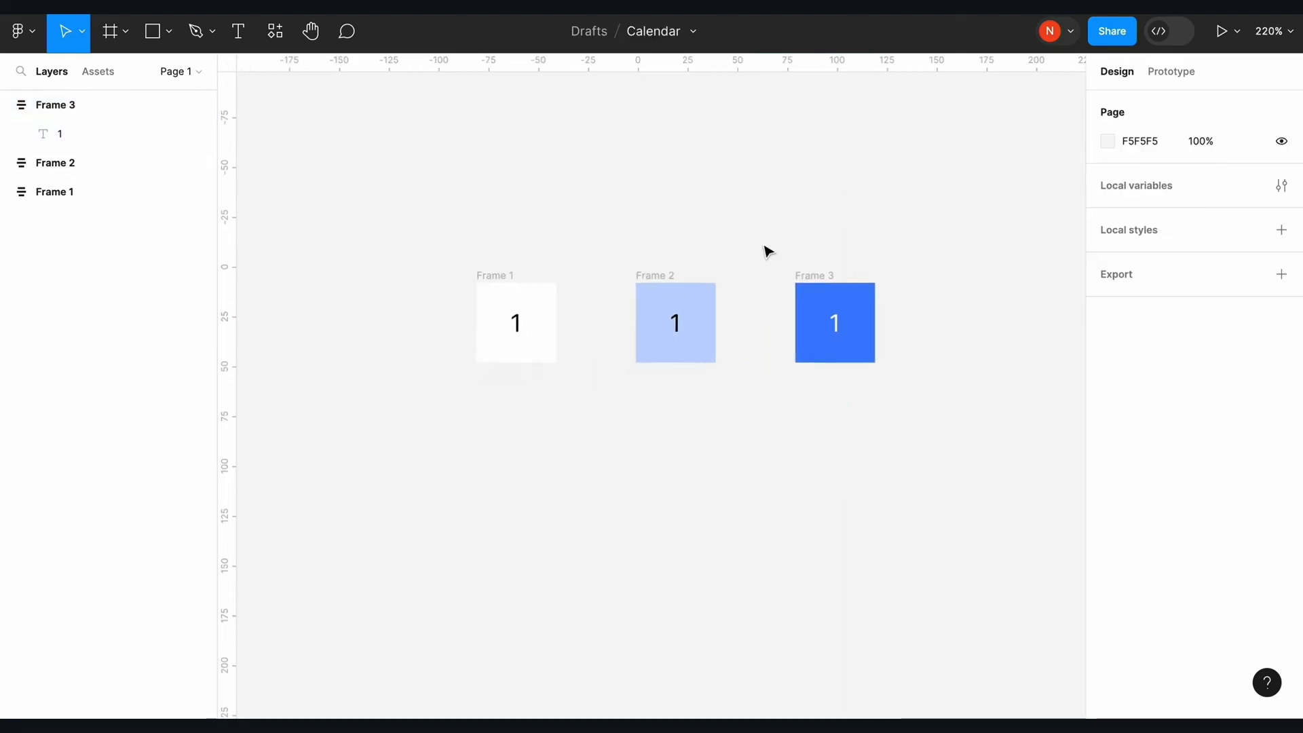
scroll(764, 247, up, 3)
click(598, 330)
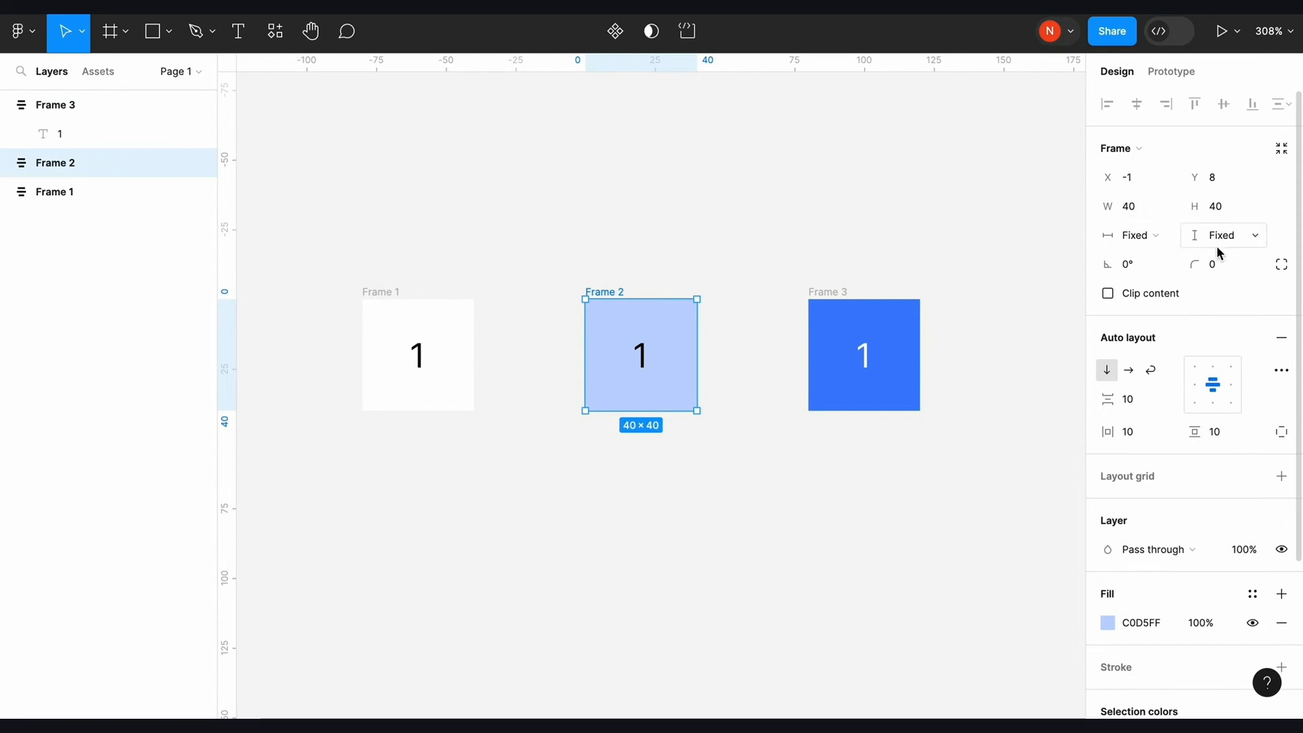
click(1216, 262)
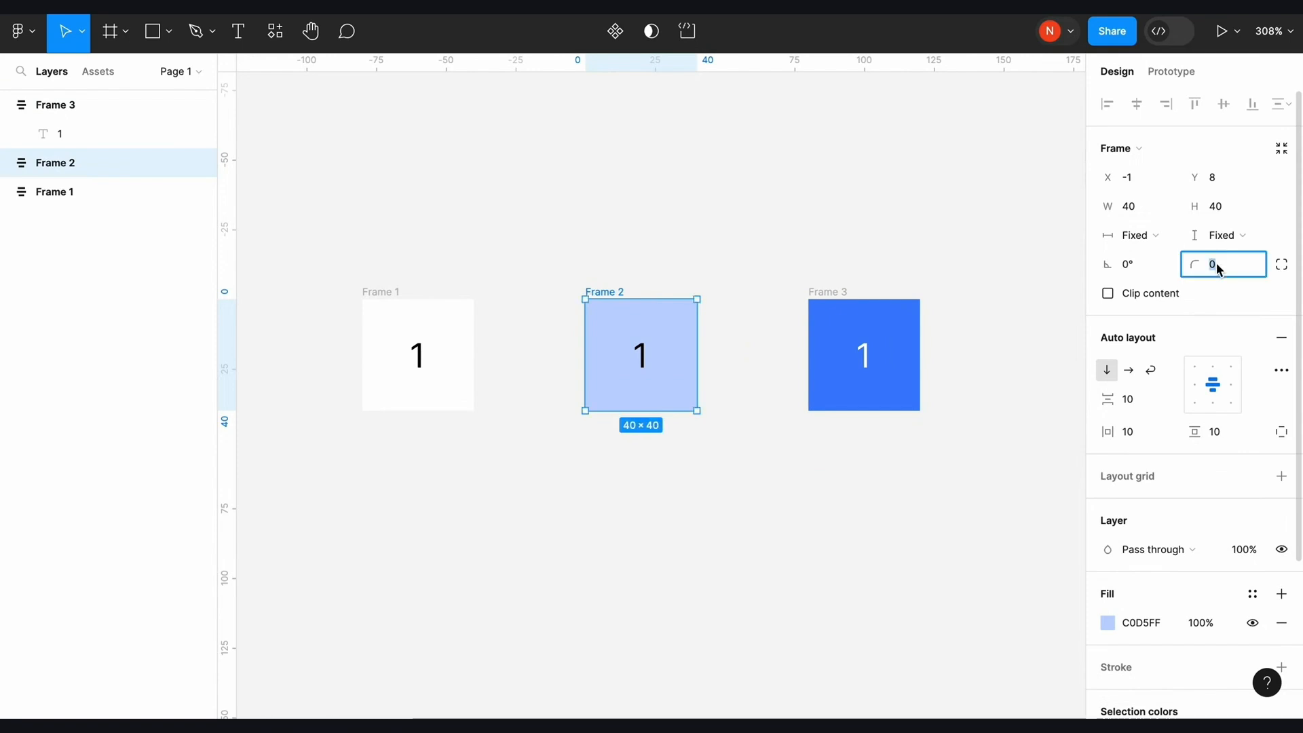
text(5)
key(Return)
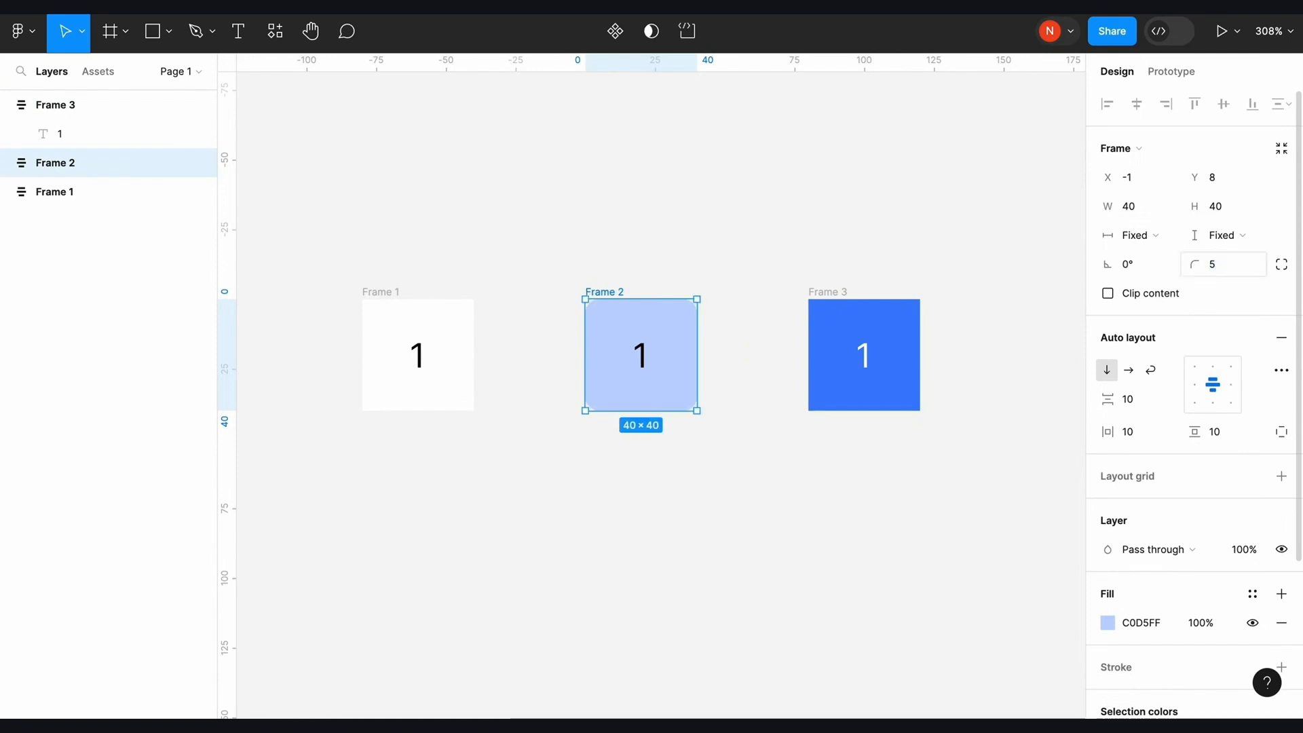
Set the corner radius of Frame 3 to 5
click(897, 339)
click(1224, 266)
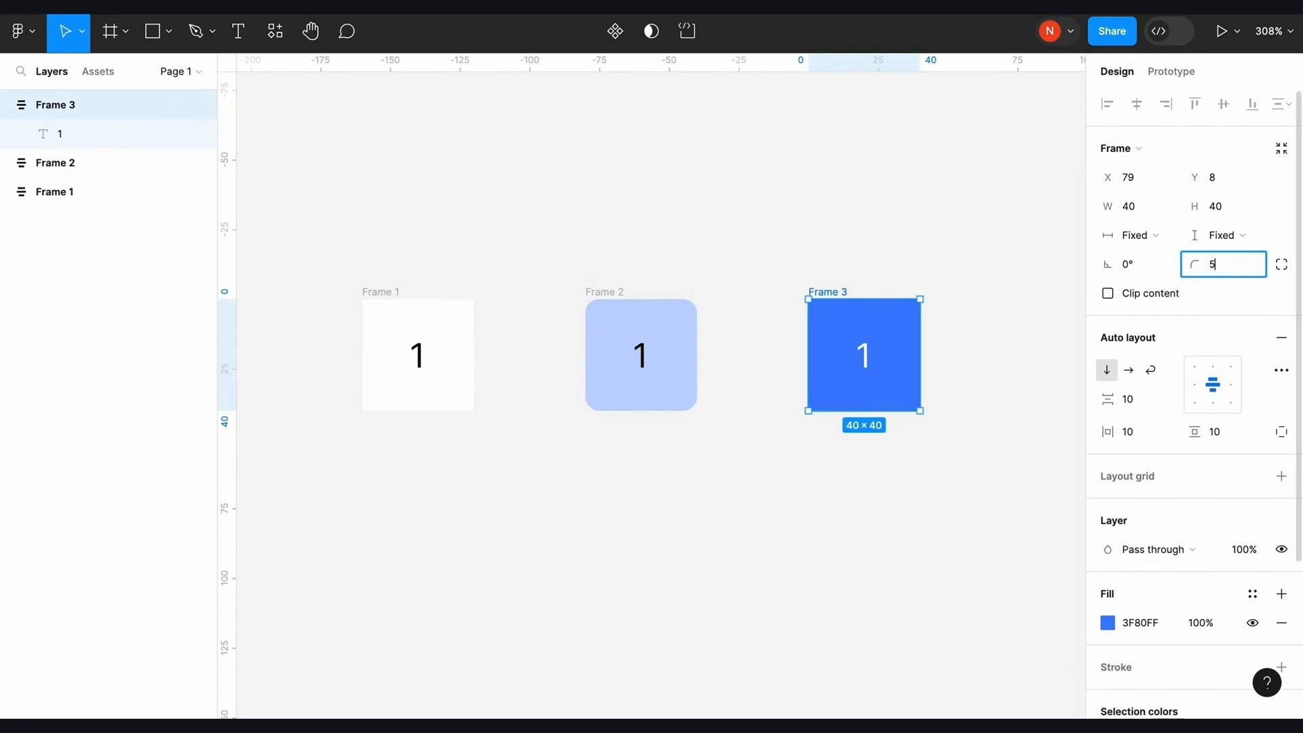
click(782, 253)
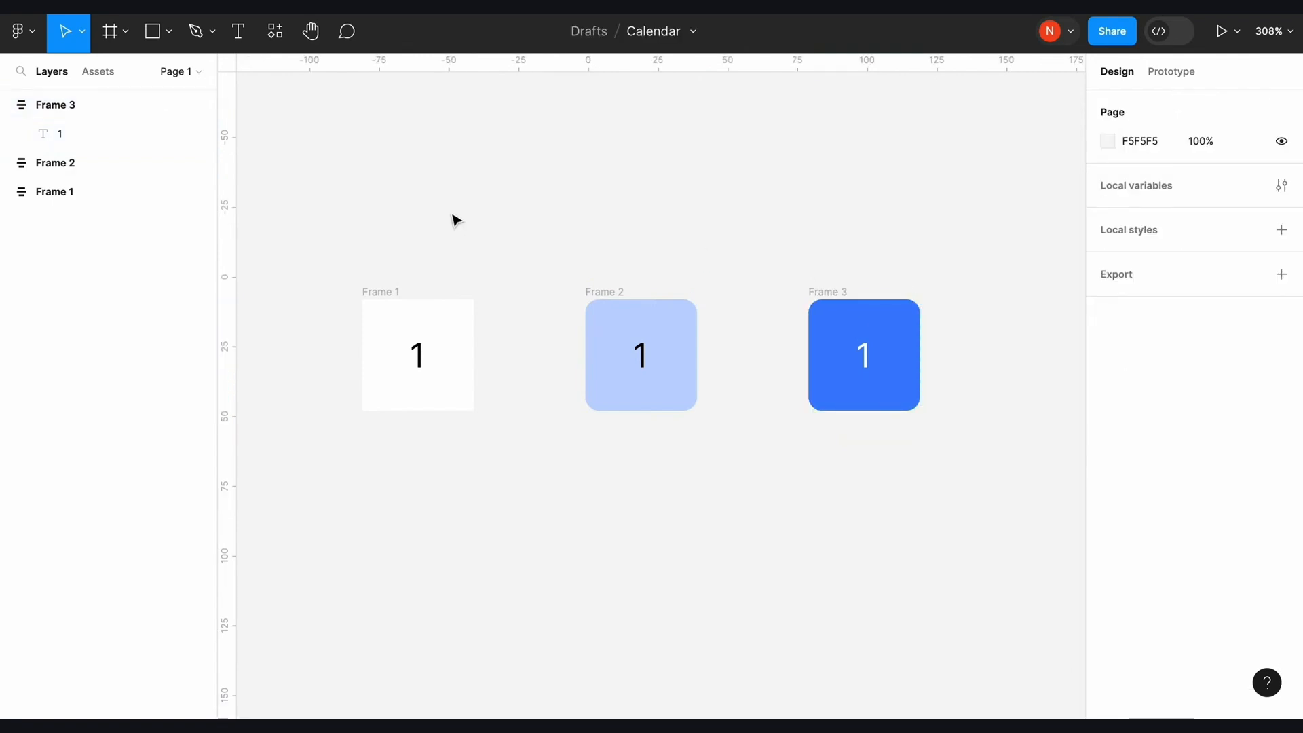
Combine all three frames into a component set
drag(329, 193, 1029, 569)
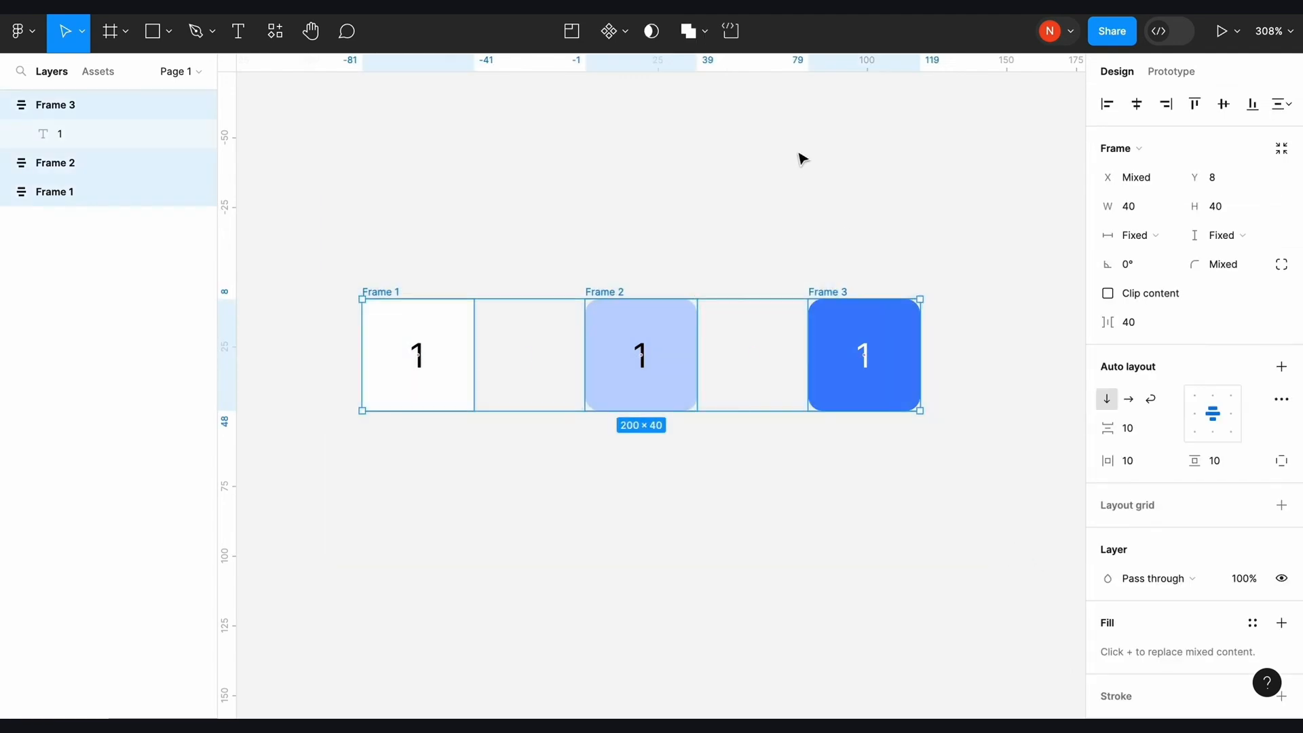
click(625, 33)
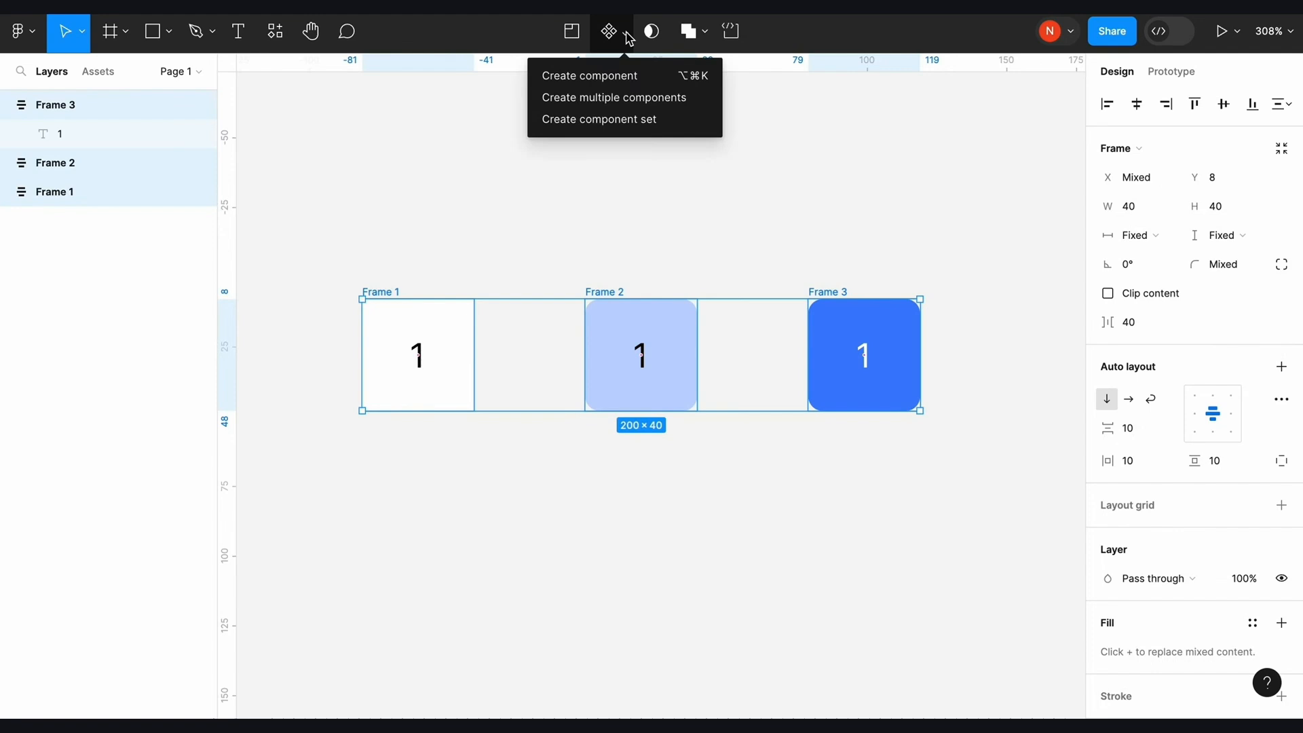
click(609, 121)
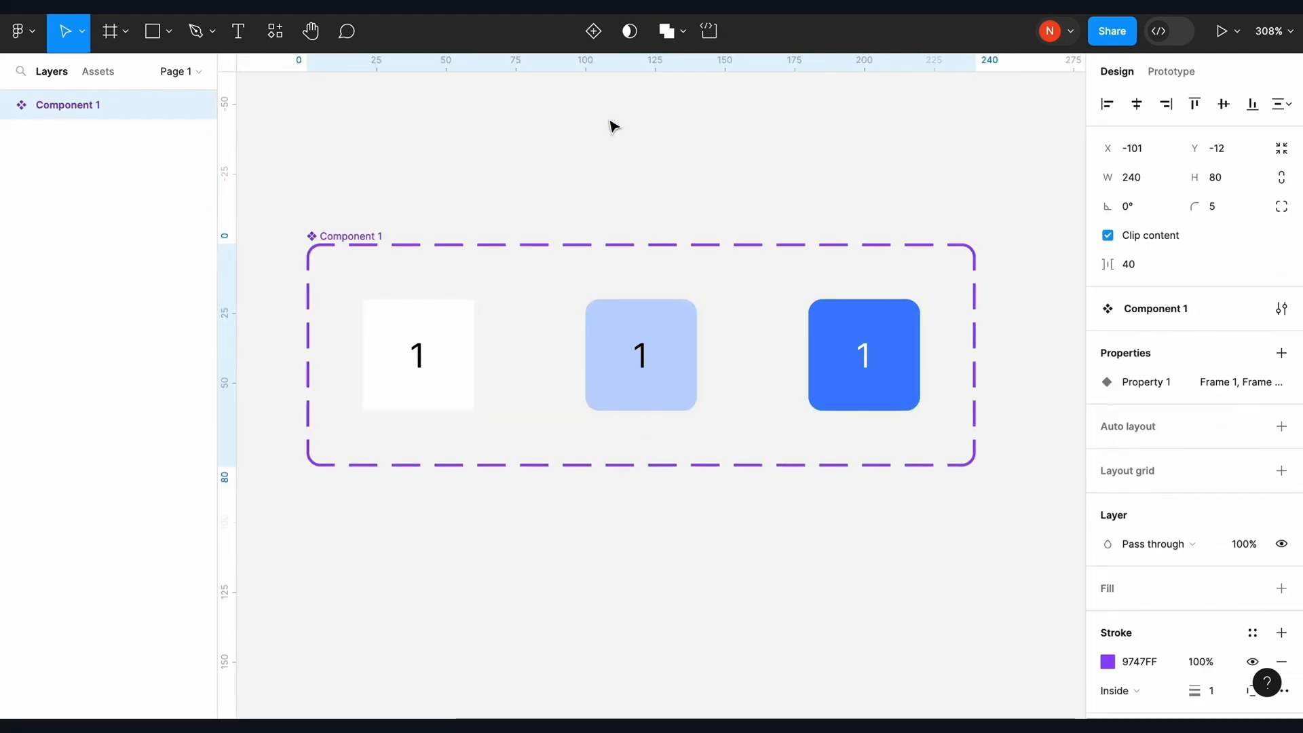
Add a prototype connection from Frame 1 to Frame 2 and set its trigger to While hovering
click(460, 319)
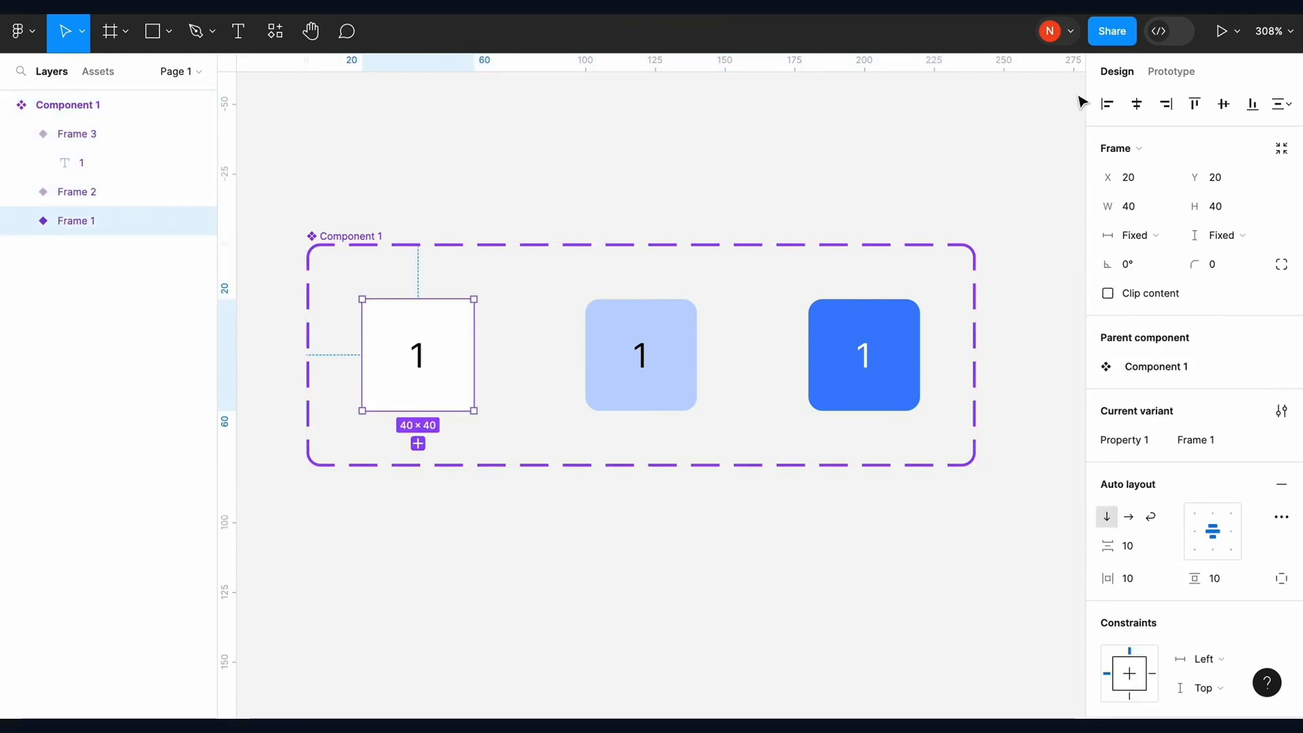
click(1169, 73)
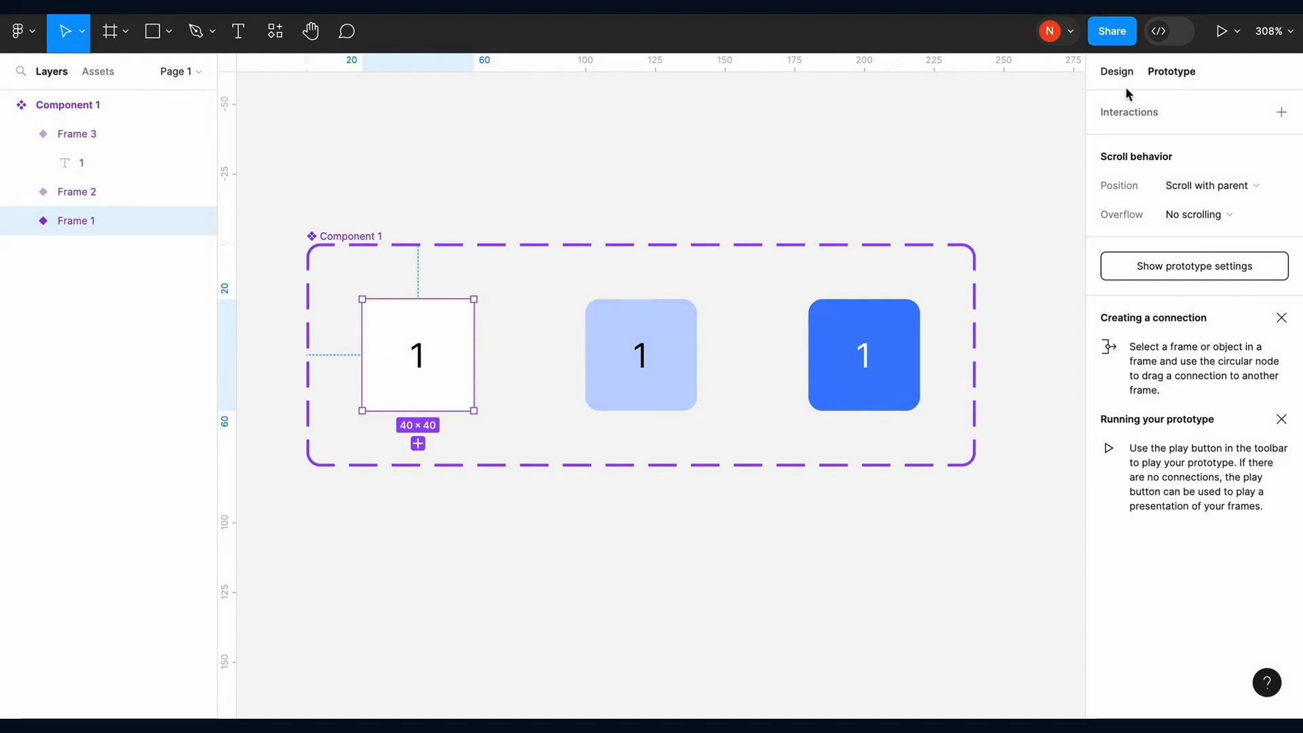
mouse_move(475, 364)
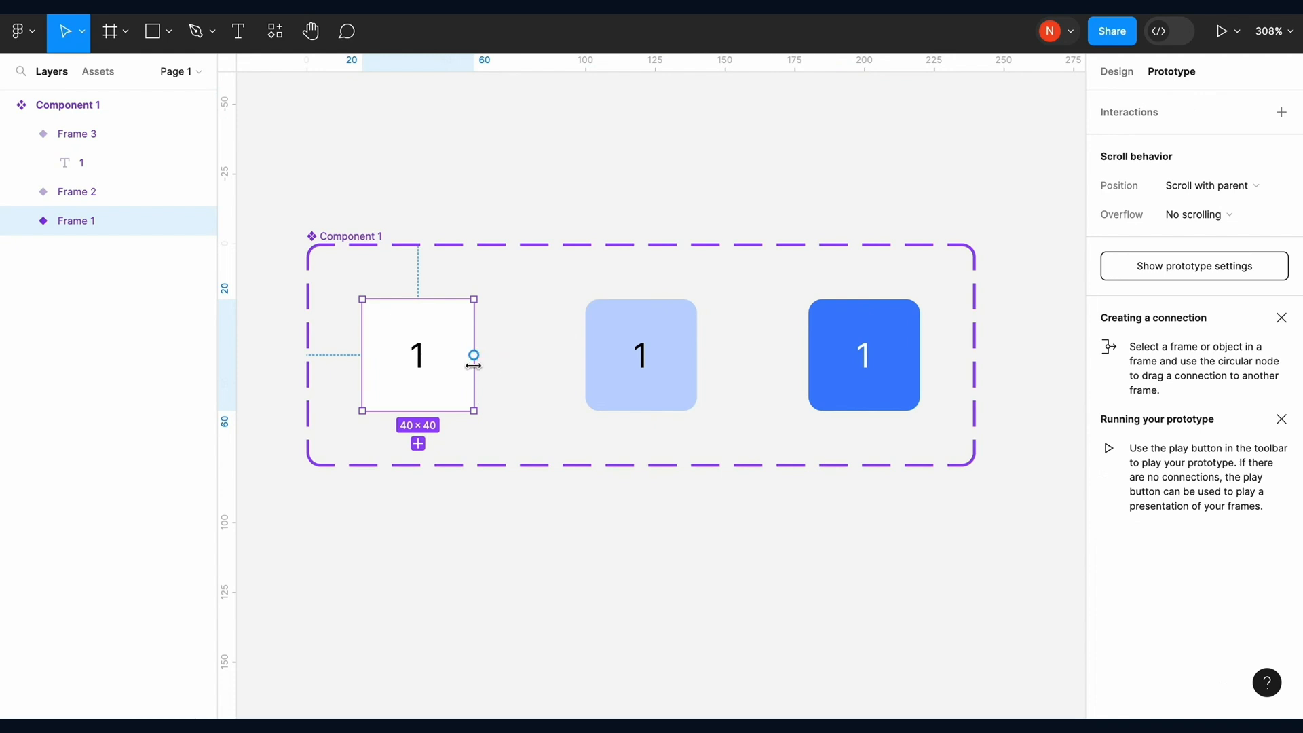
drag(476, 361, 603, 362)
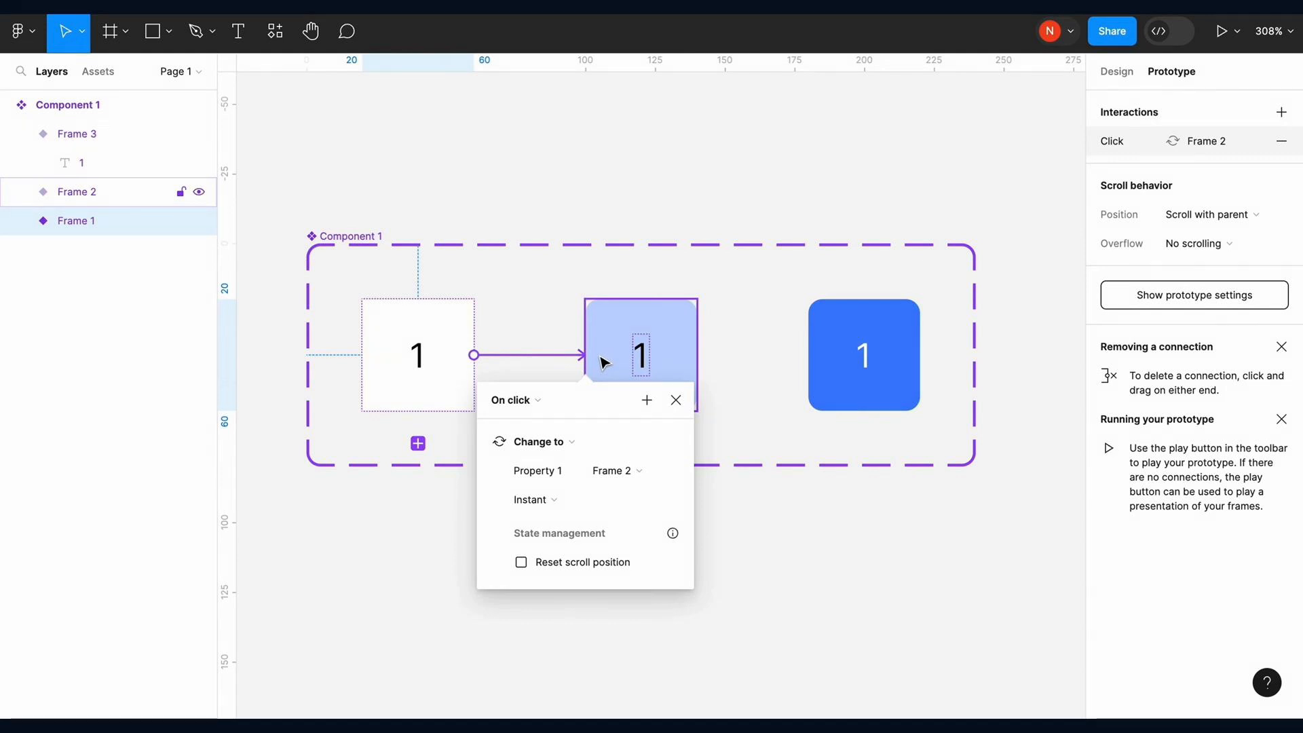
click(536, 400)
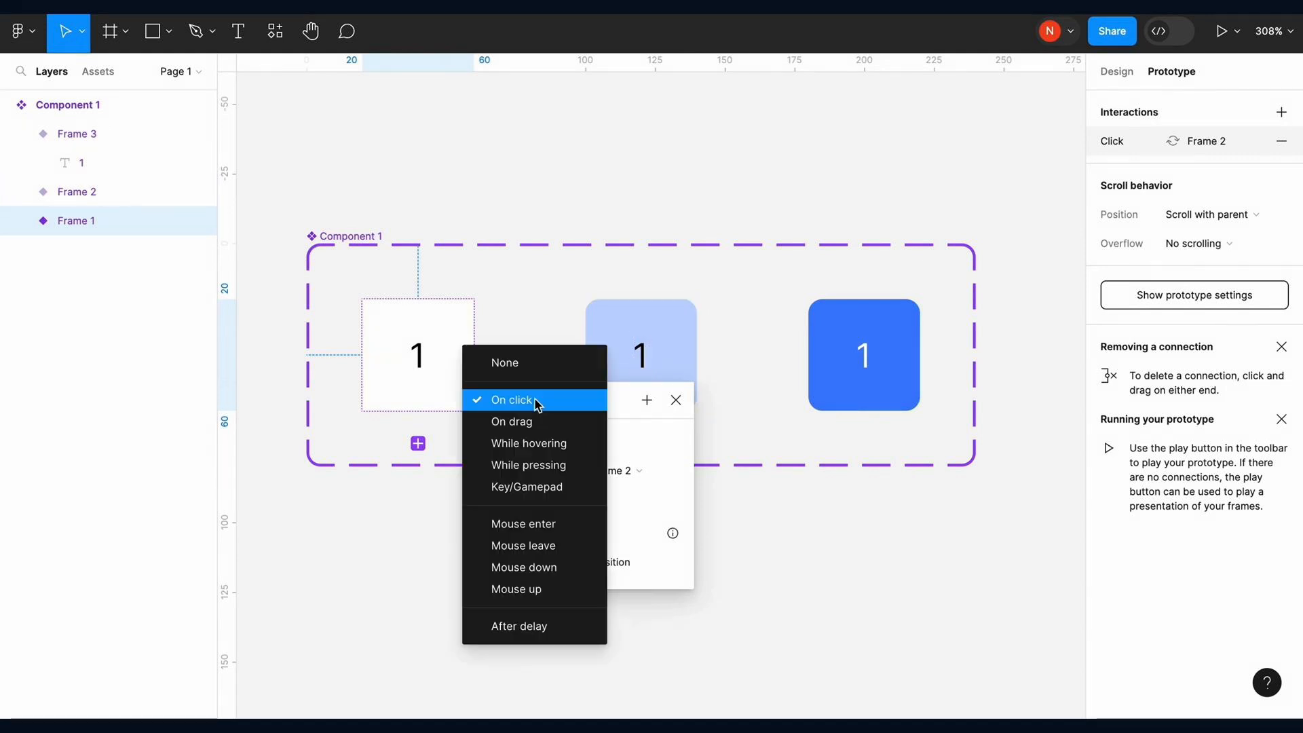
click(533, 442)
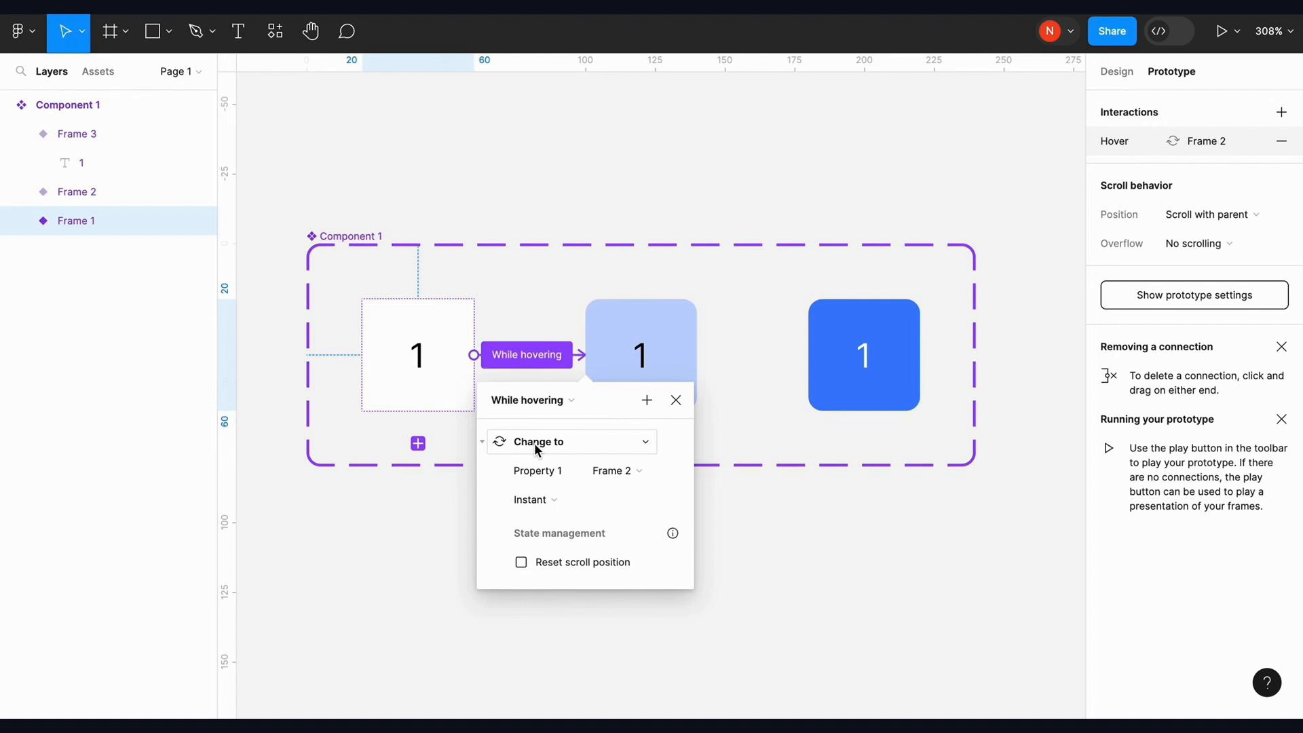
Set the hover interaction's animation to Smart animate with a duration of 100 ms
click(541, 502)
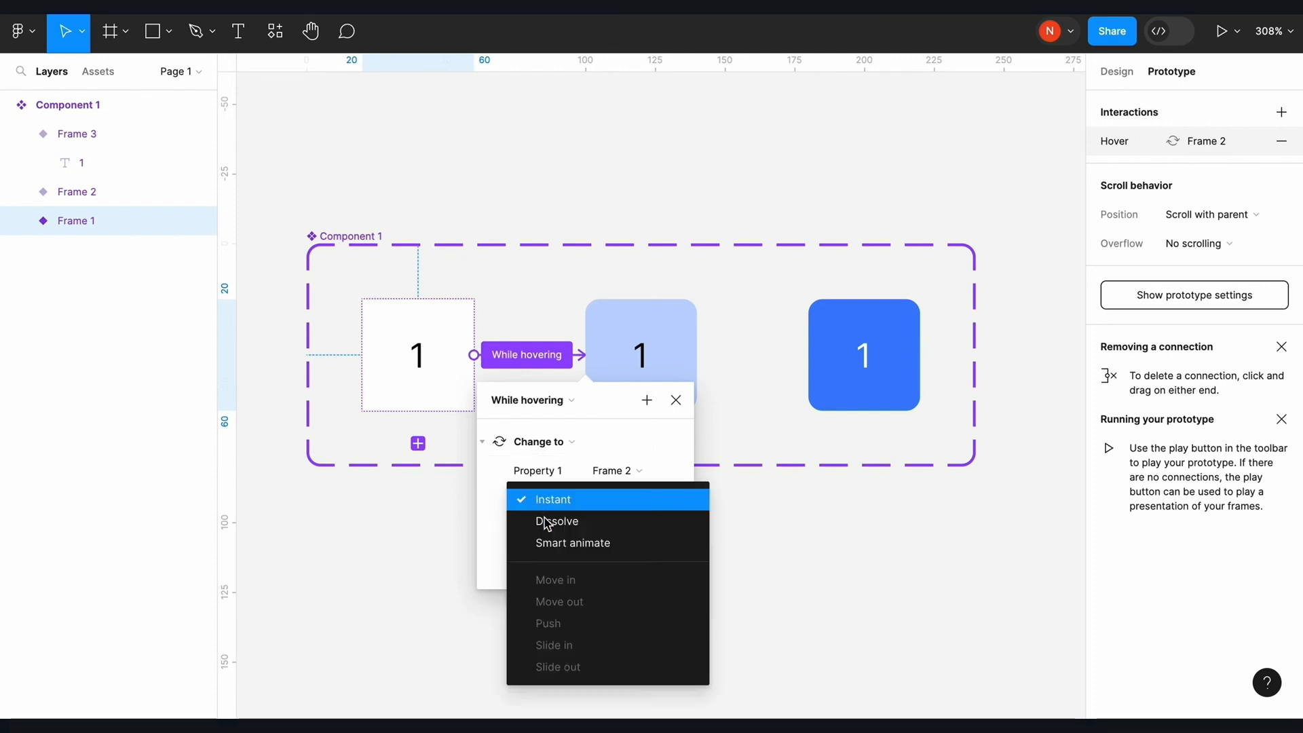
click(554, 543)
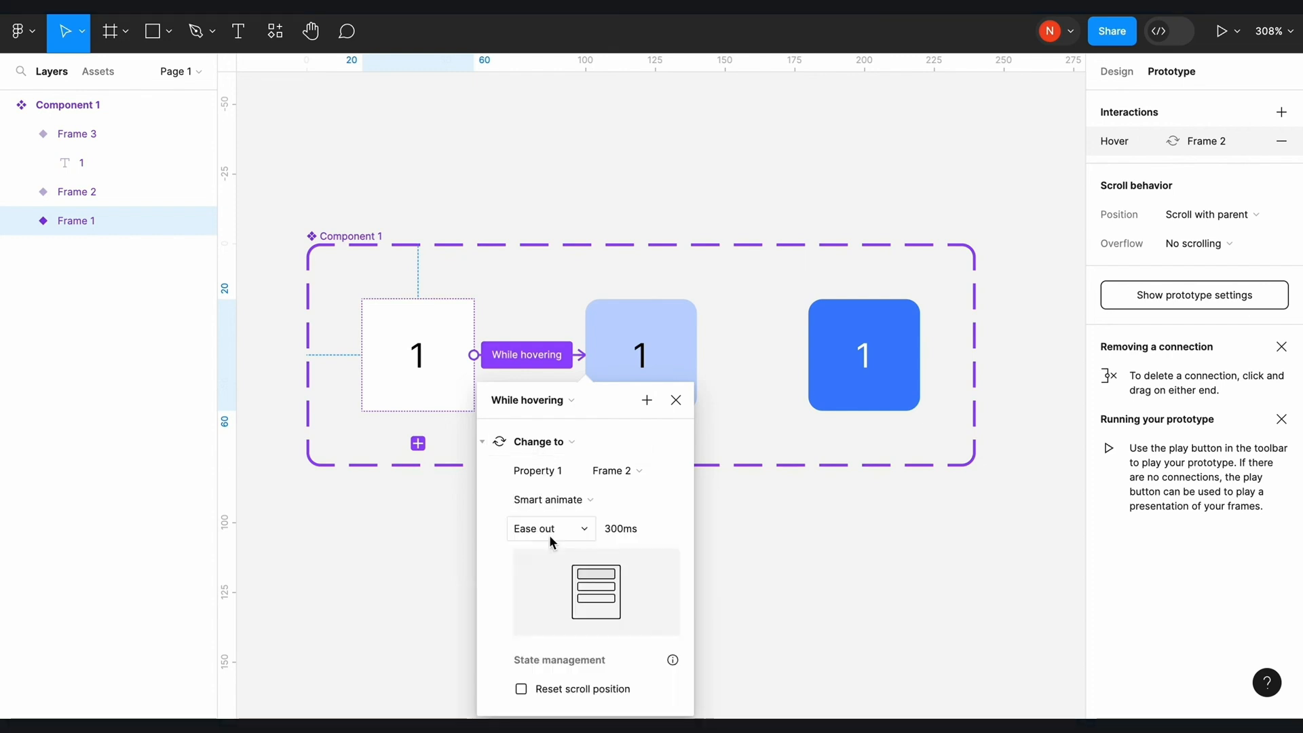
click(614, 528)
text(100)
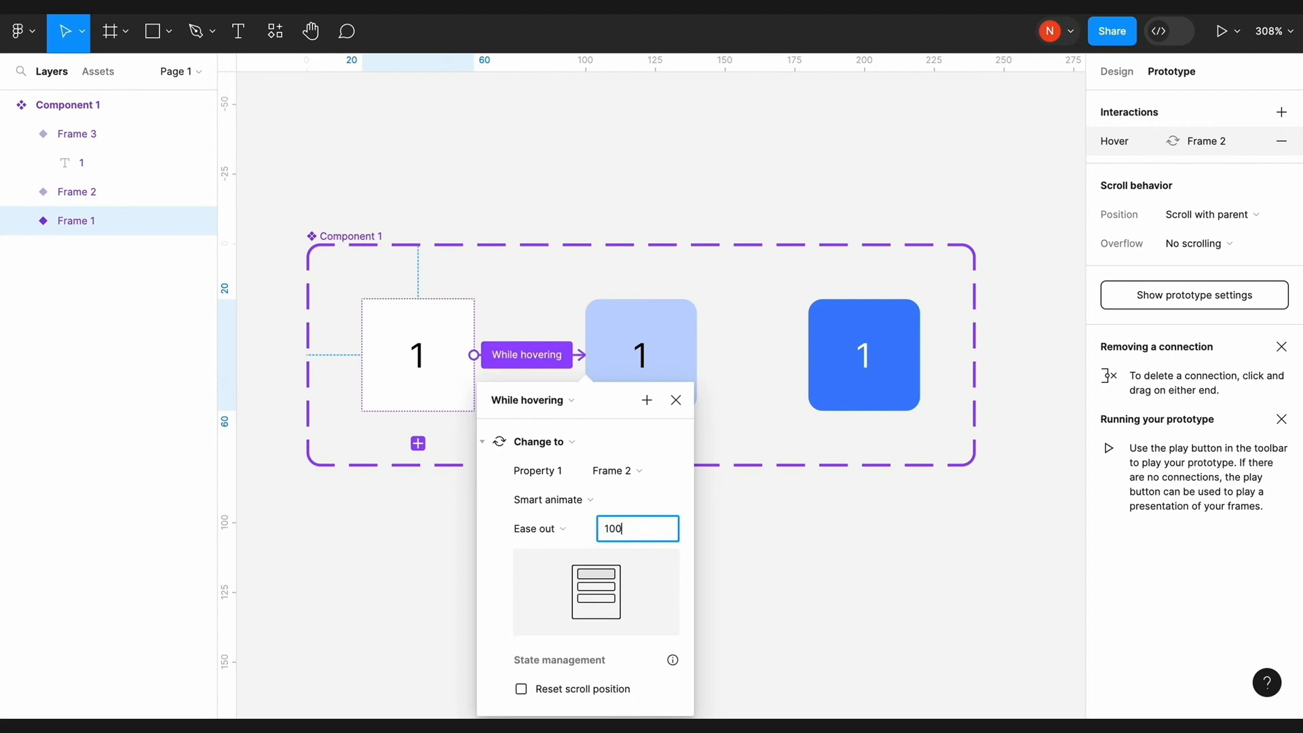
key(Return)
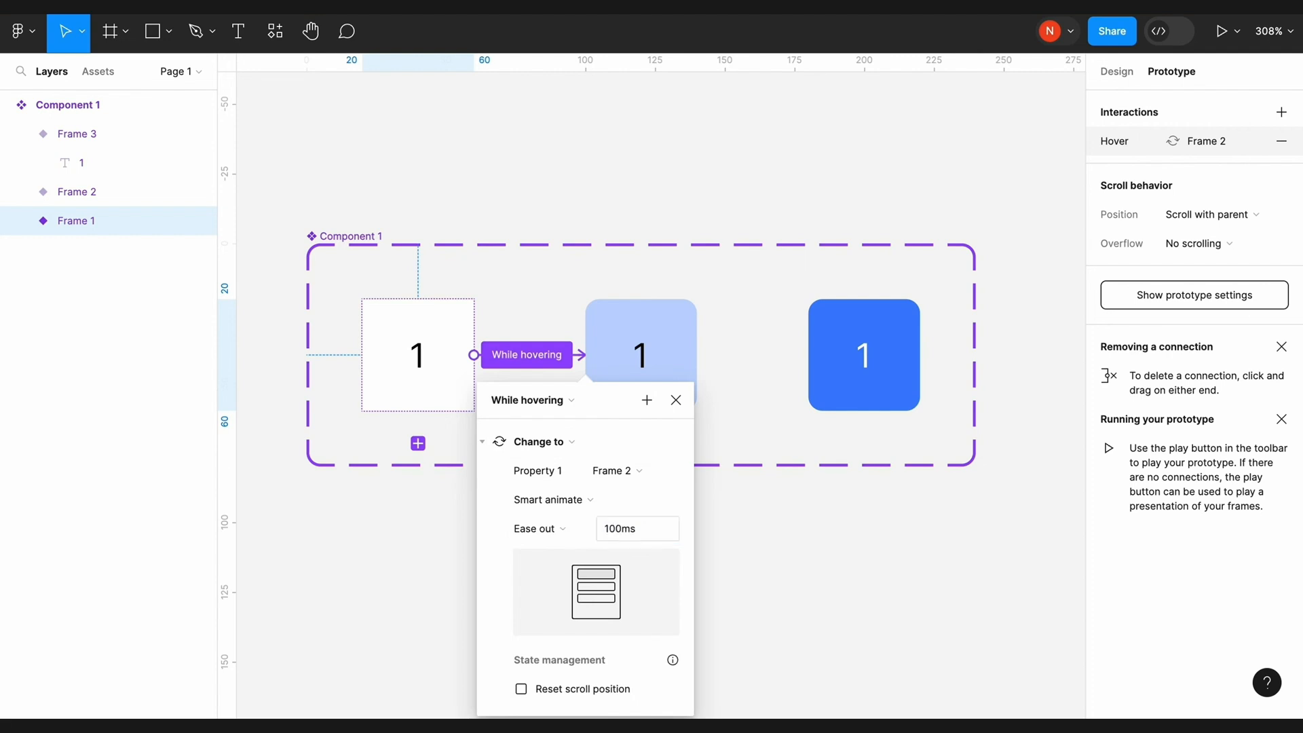
Connect Frame 2 to Frame 3 with an On click interaction using Smart animate, Ease out and 100 ms
click(672, 338)
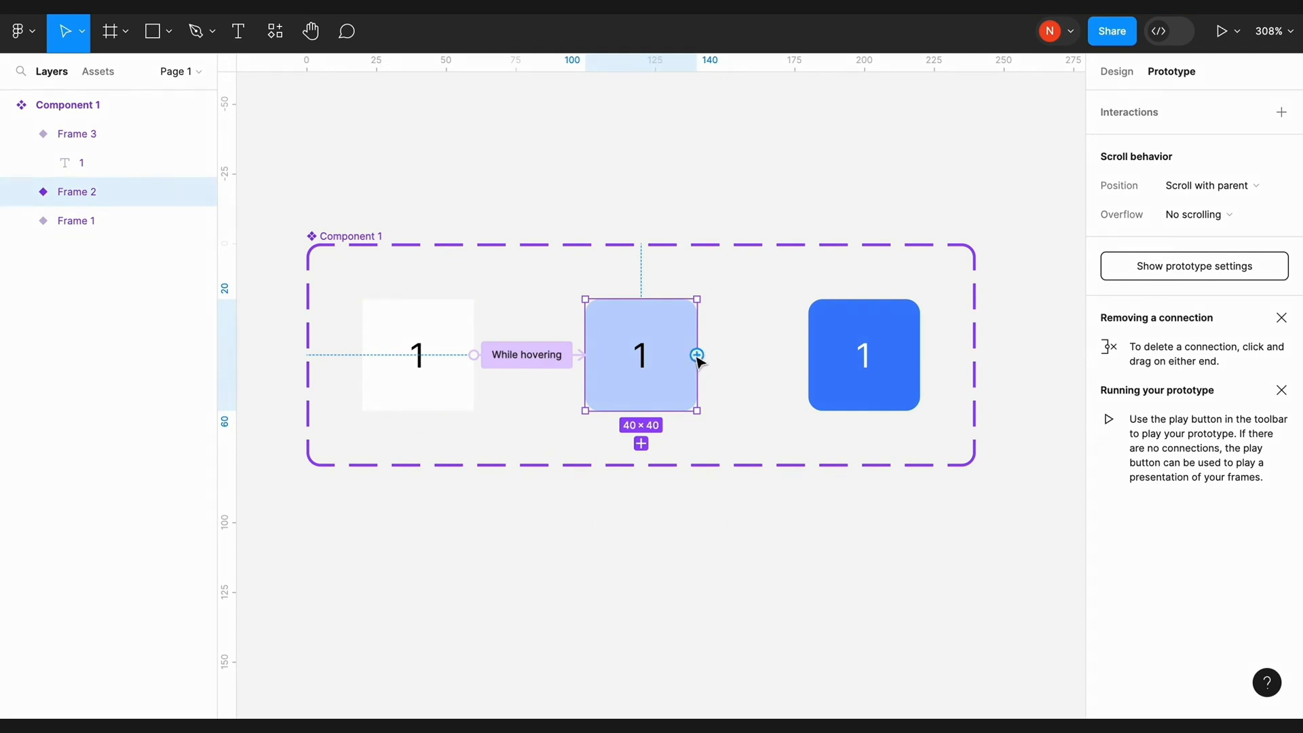
drag(697, 354, 861, 350)
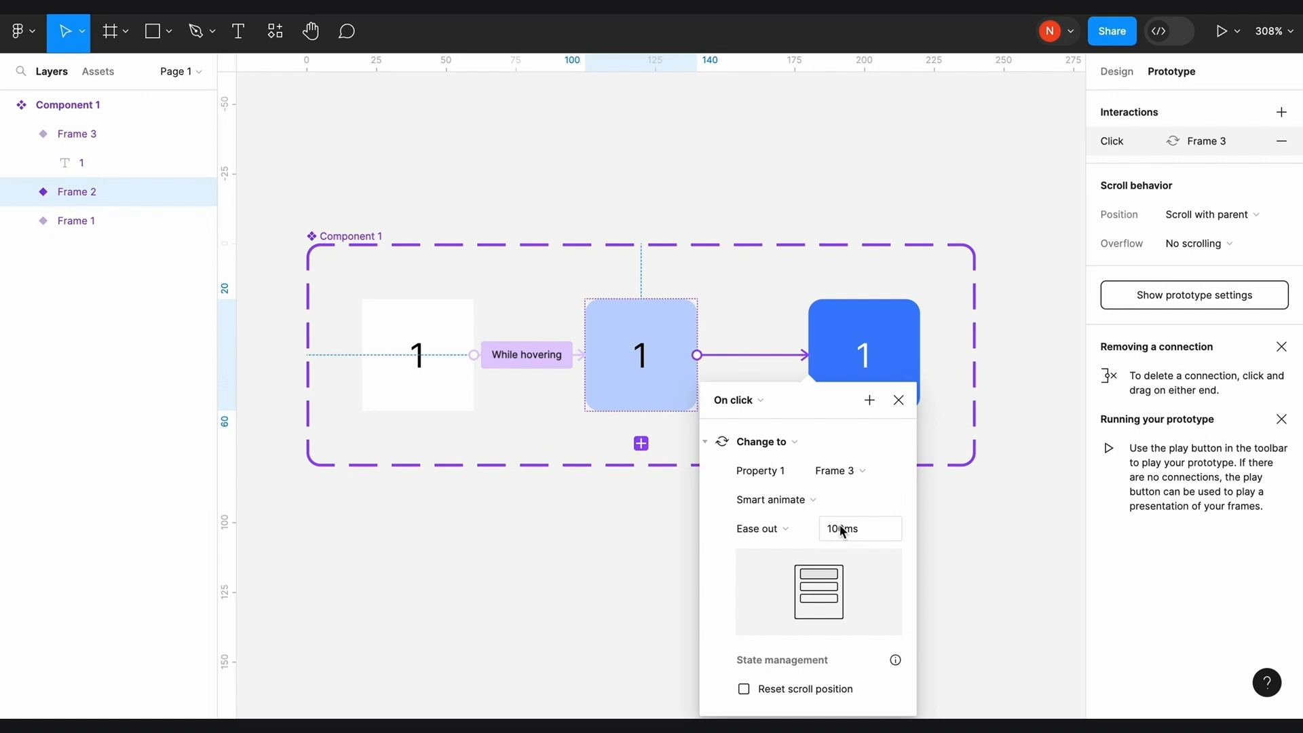
Connect Frame 3 back to Frame 1 with an On click interaction using Smart animate, Ease out and 100 ms
click(557, 537)
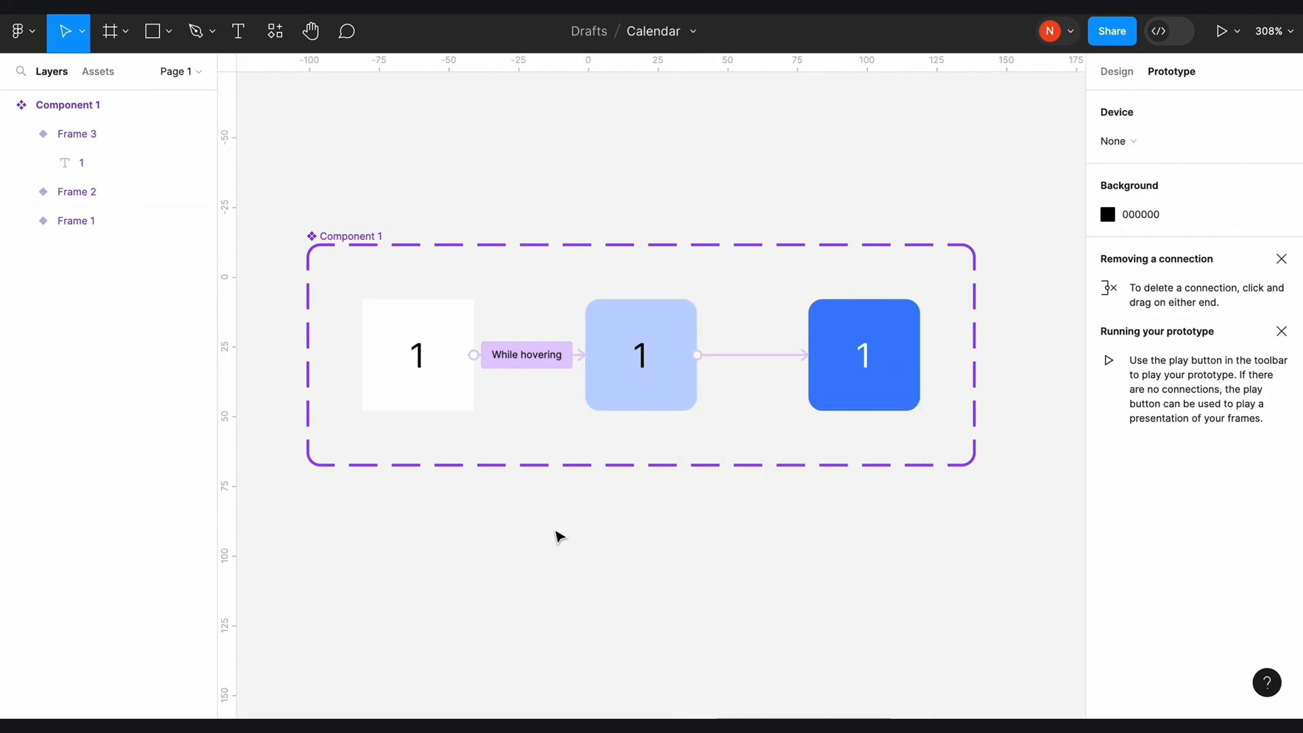
click(817, 334)
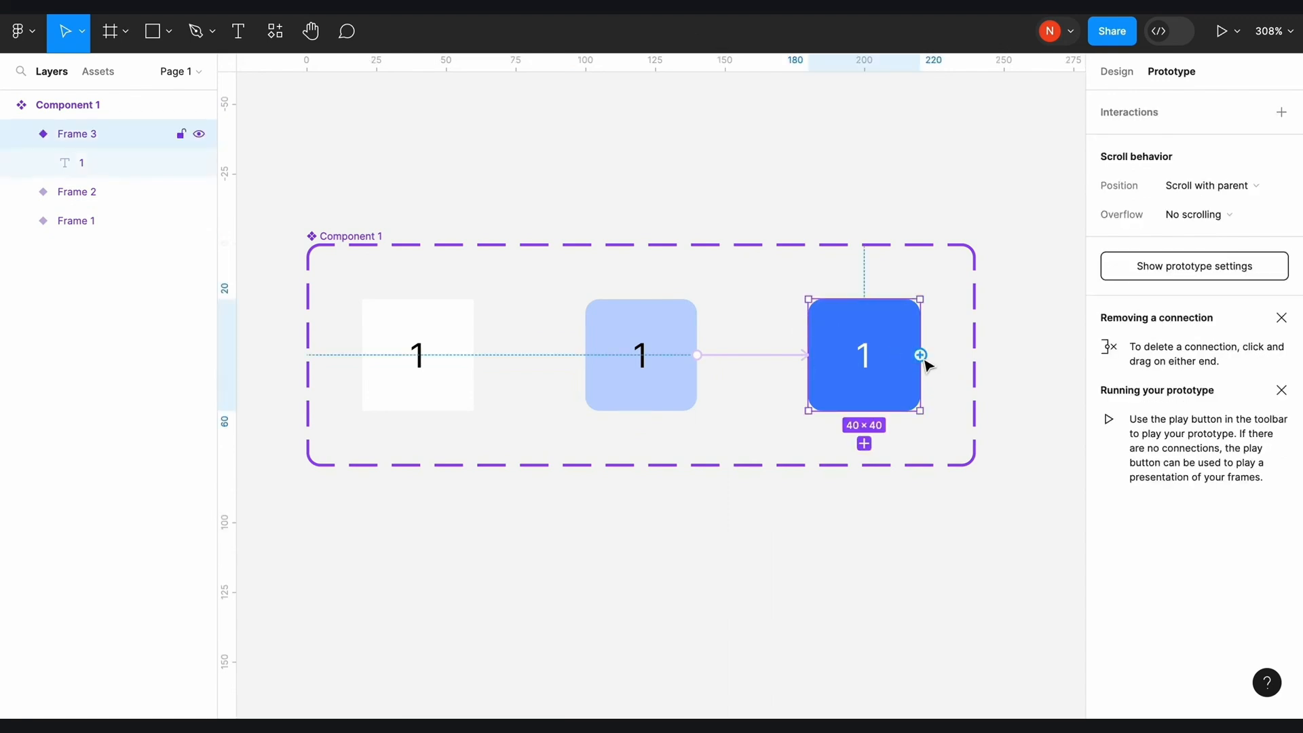
drag(921, 355, 441, 373)
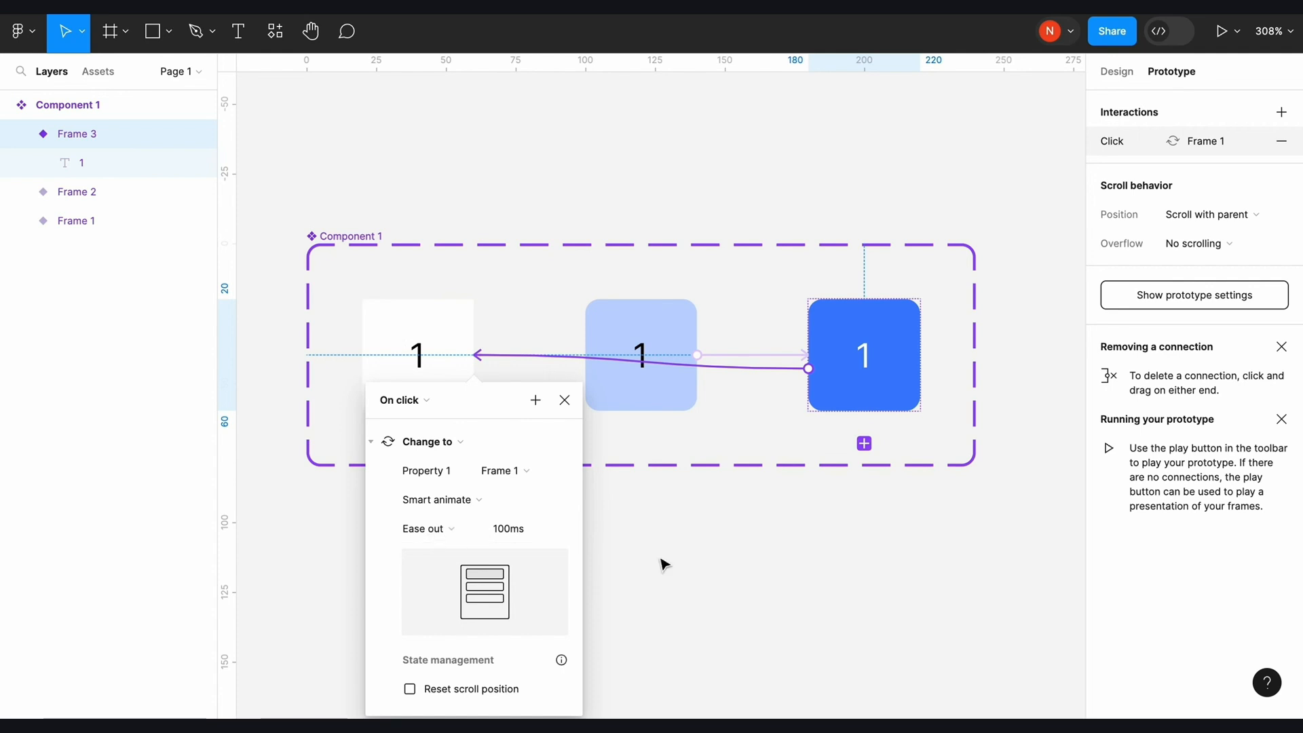
click(706, 581)
Place seven instances of Component 1 in a horizontal row below the component set
scroll(706, 580, down, 5)
scroll(706, 580, down, 4)
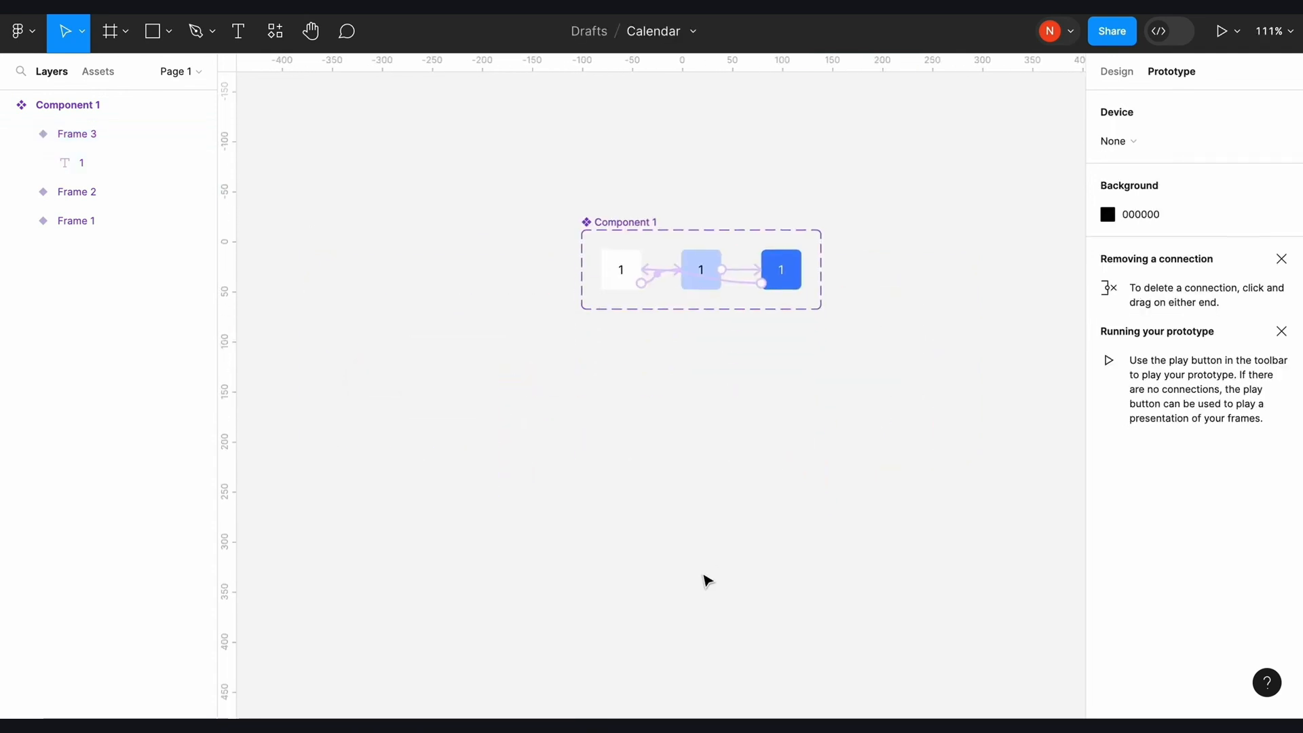
scroll(706, 580, down, 3)
scroll(706, 580, right, 1)
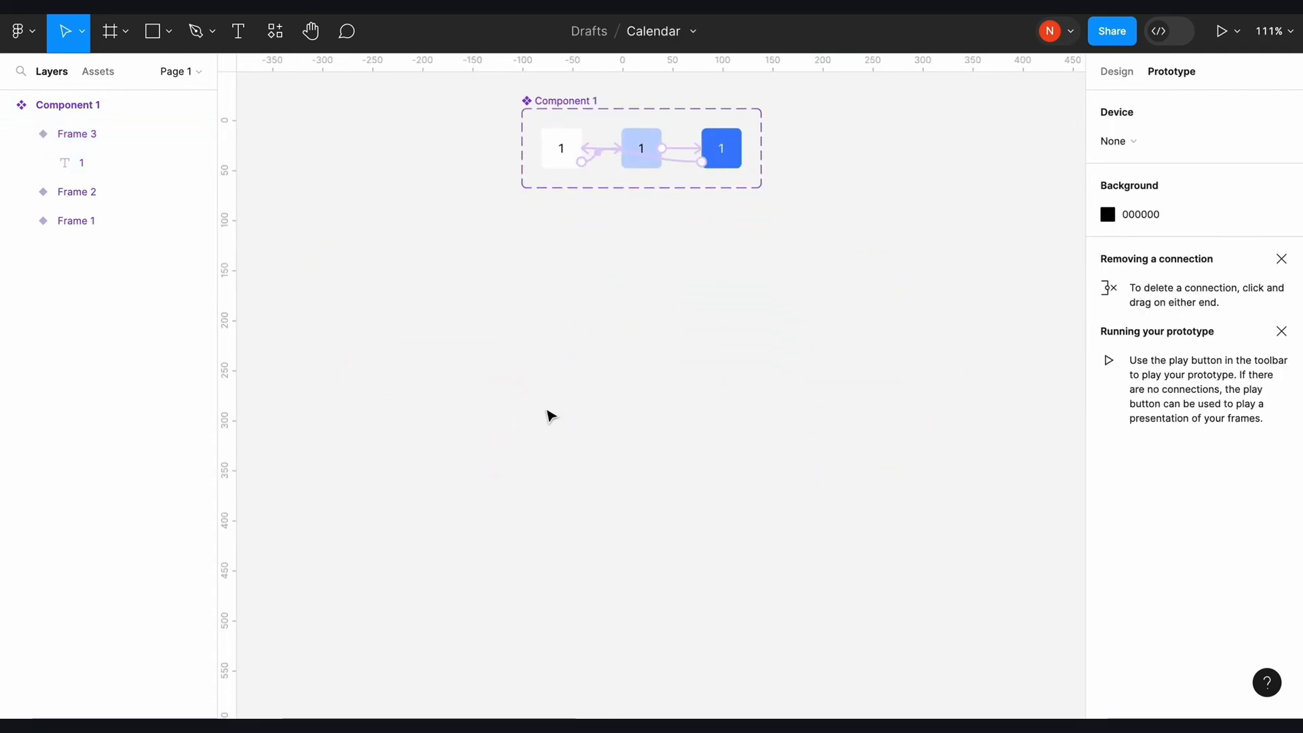
click(94, 74)
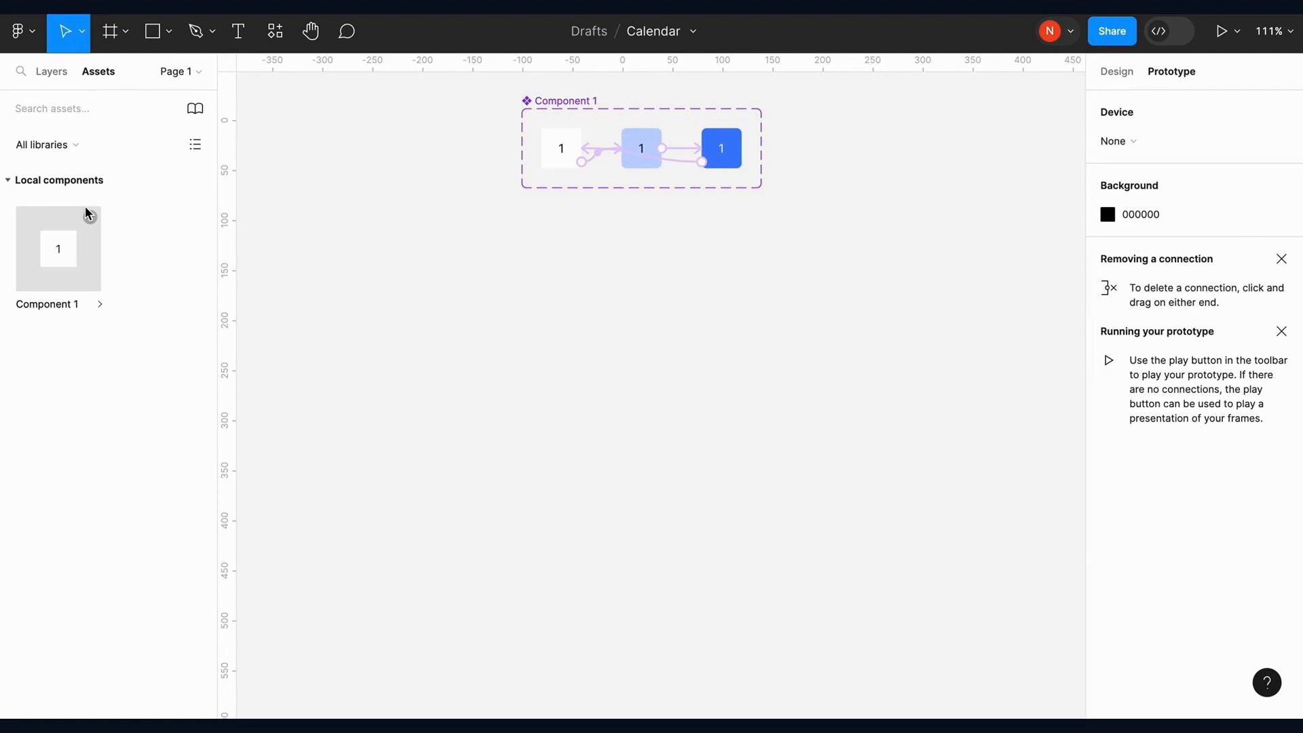
drag(88, 214, 1010, 439)
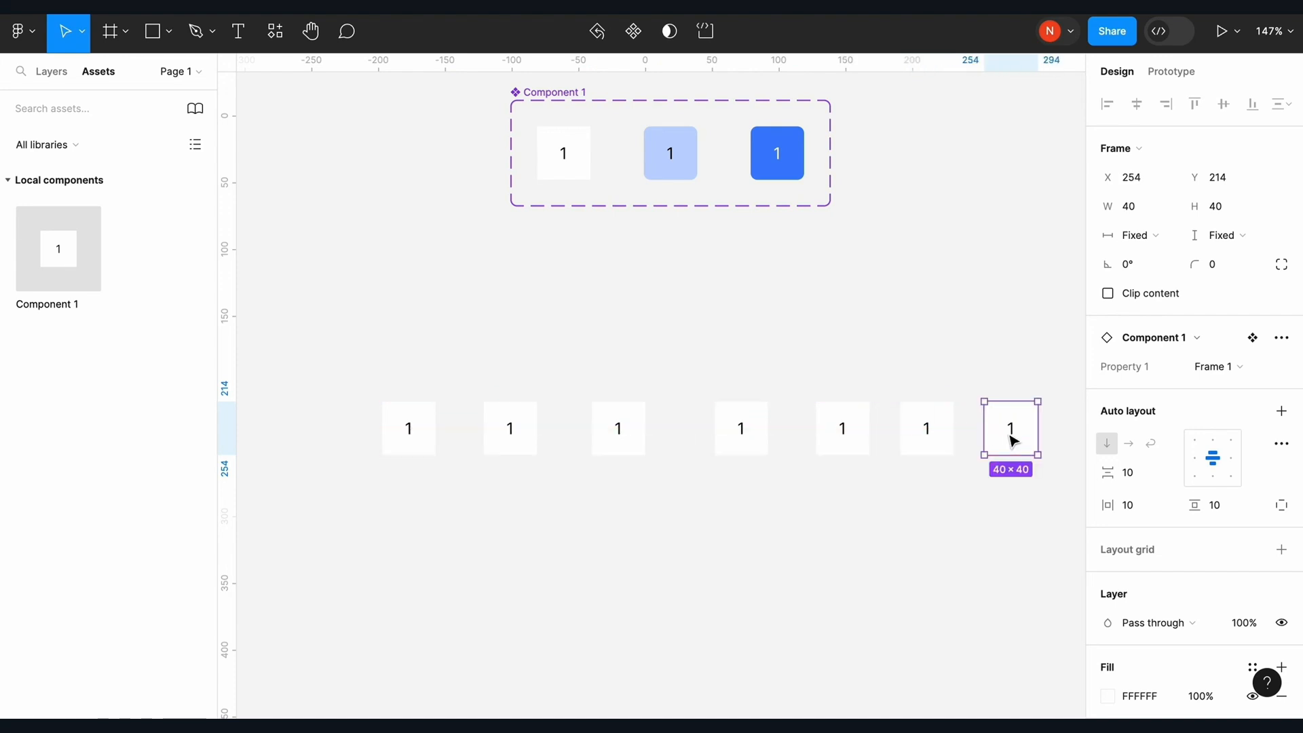
Distribute the seven day cells evenly in the row and set their horizontal spacing to 8
drag(329, 343, 1035, 530)
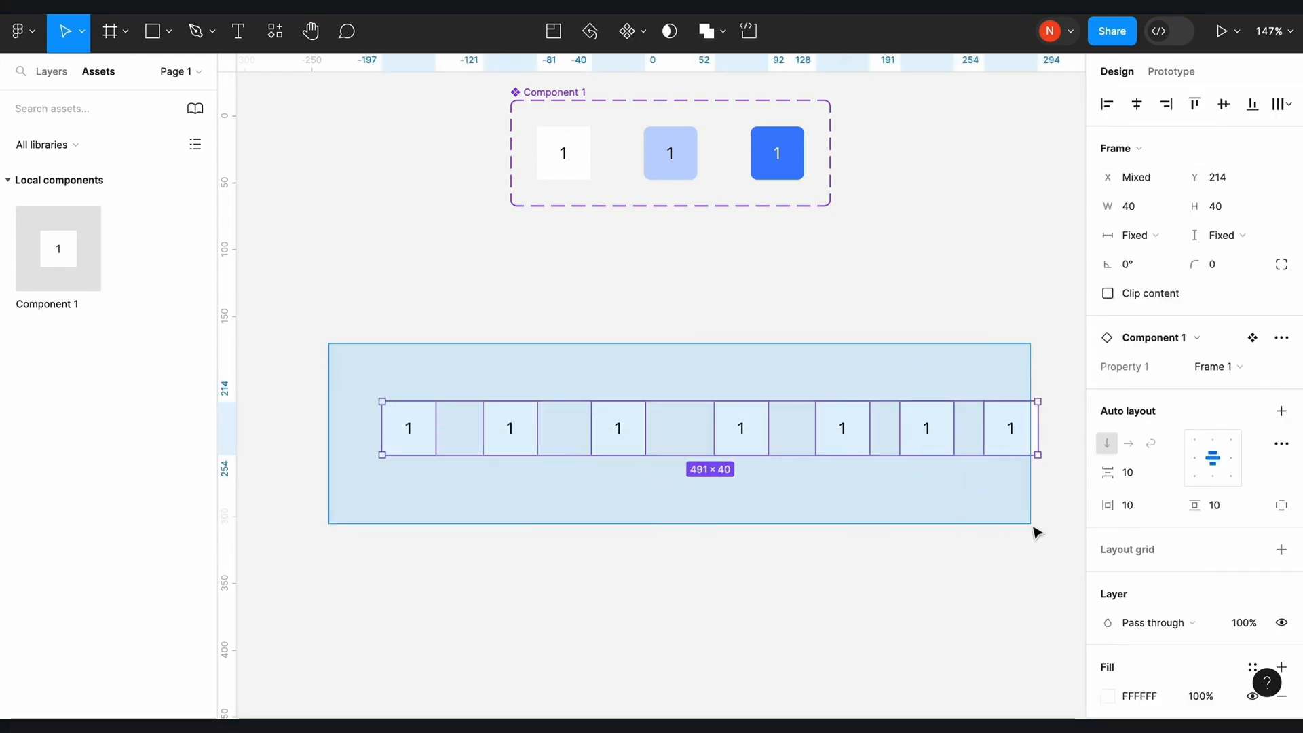
click(1282, 104)
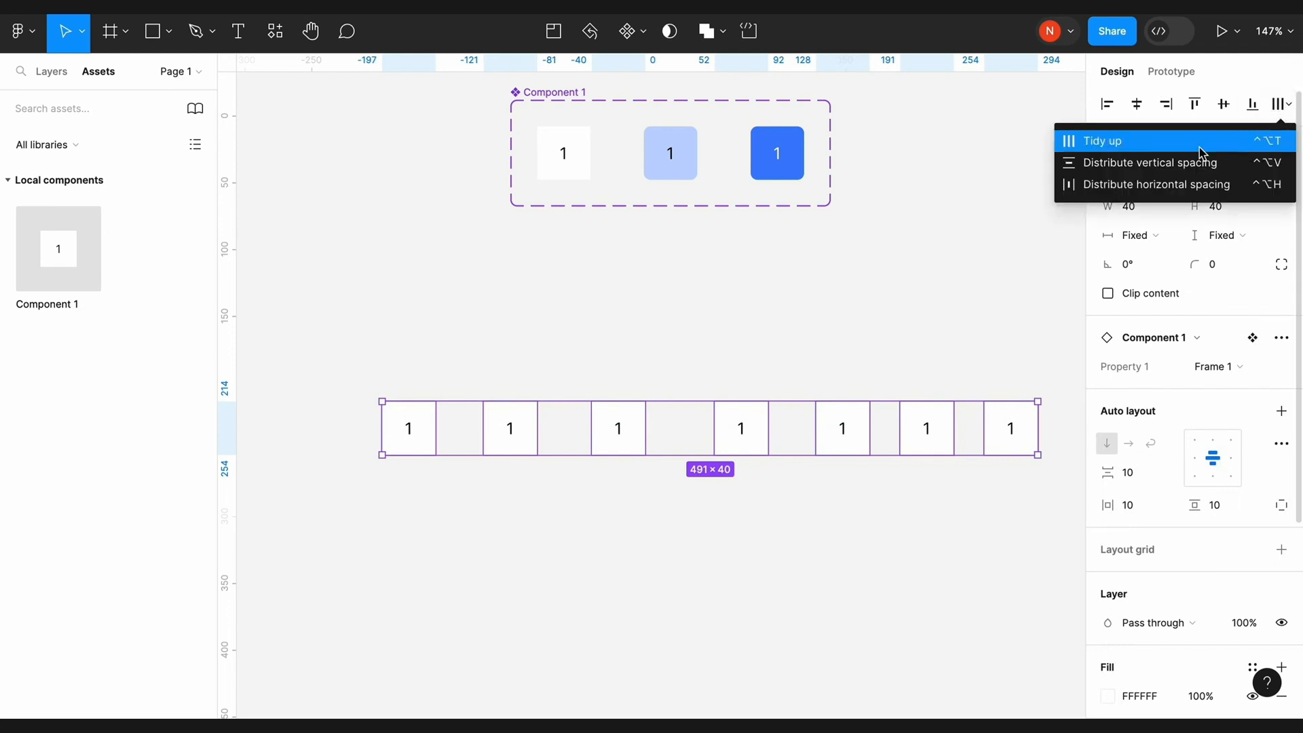
click(1160, 188)
scroll(730, 323, down, 2)
scroll(730, 323, right, 1)
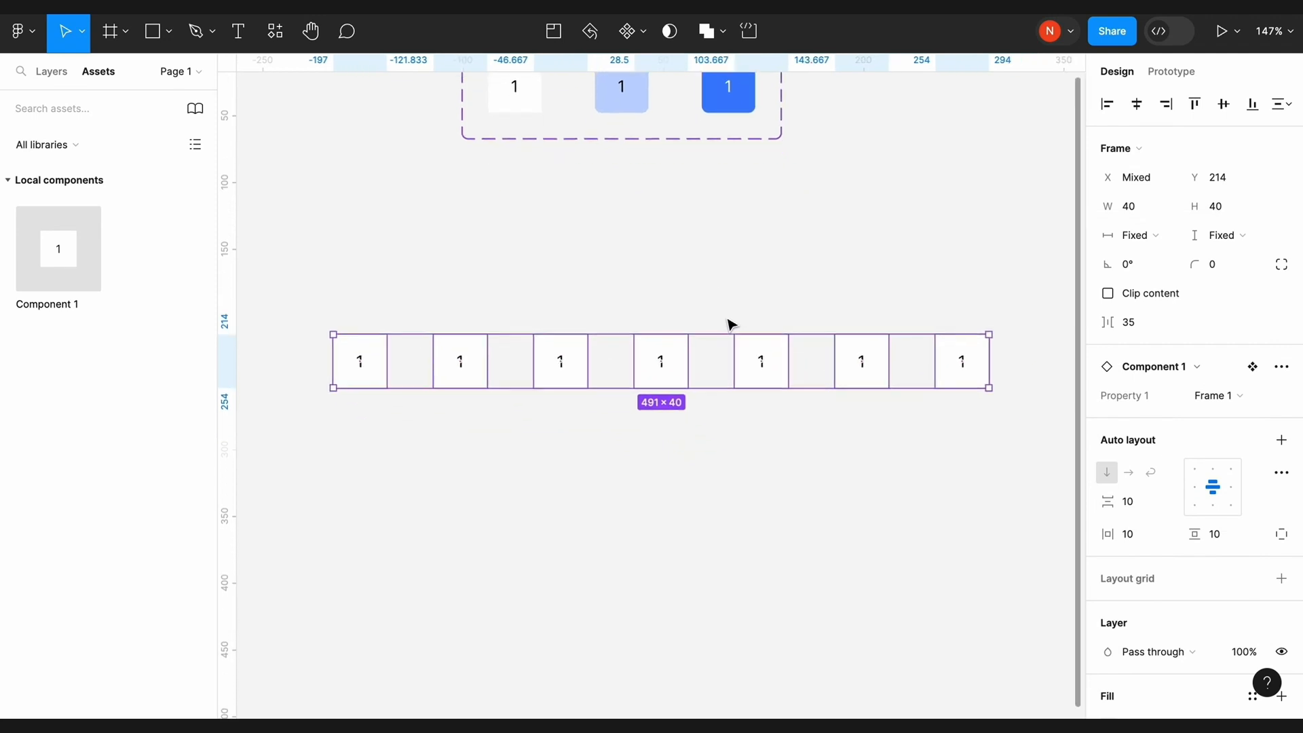
text(8)
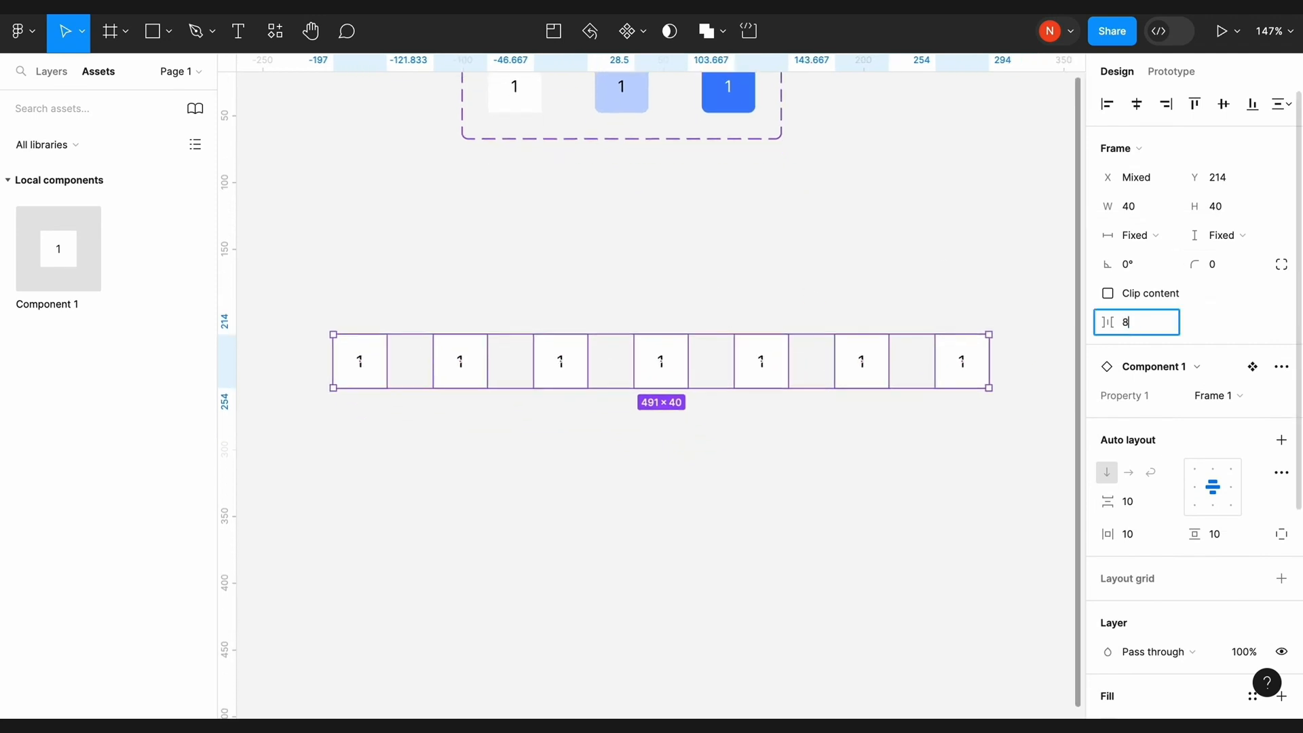
key(Return)
click(369, 269)
Duplicate the row of seven day cells until six rows are stacked in a calendar grid
drag(311, 269, 777, 471)
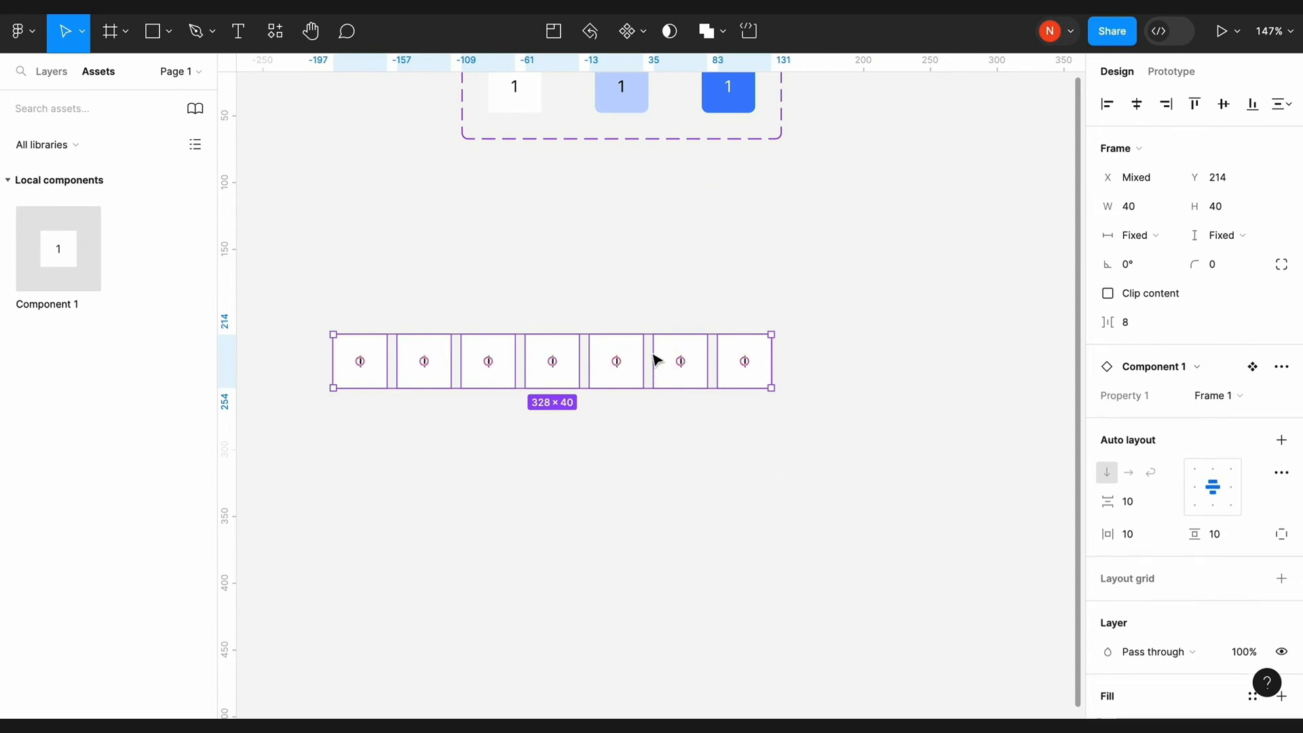
drag(665, 358, 666, 293)
scroll(664, 290, down, 2)
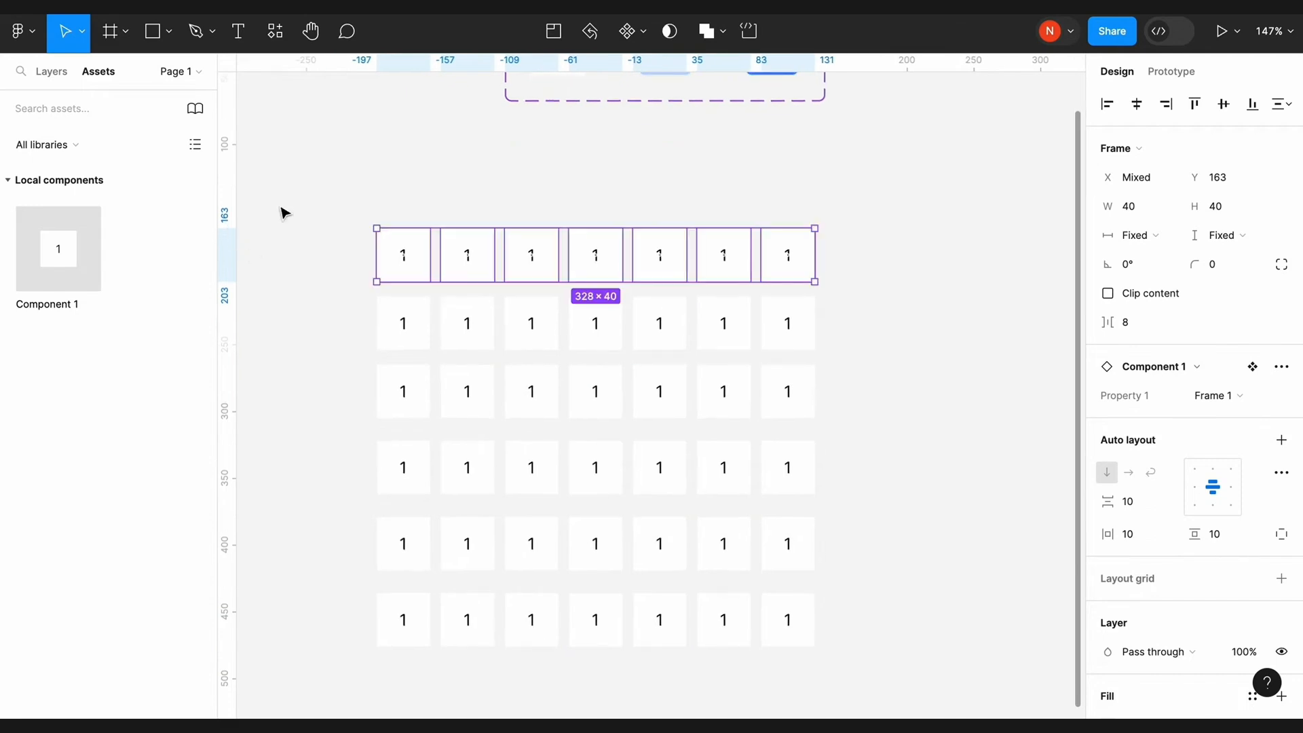
Tidy up all six rows of day cells and set their vertical spacing to 8
drag(333, 192, 910, 689)
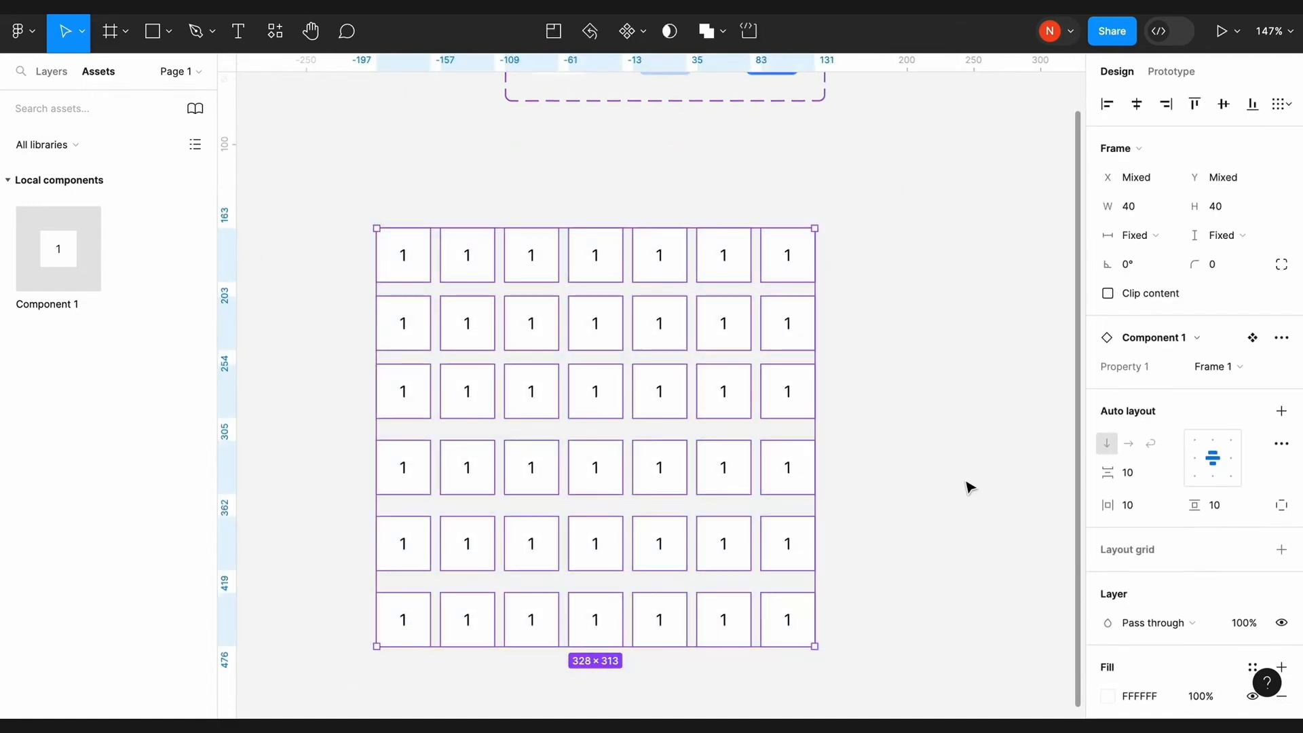
click(1286, 110)
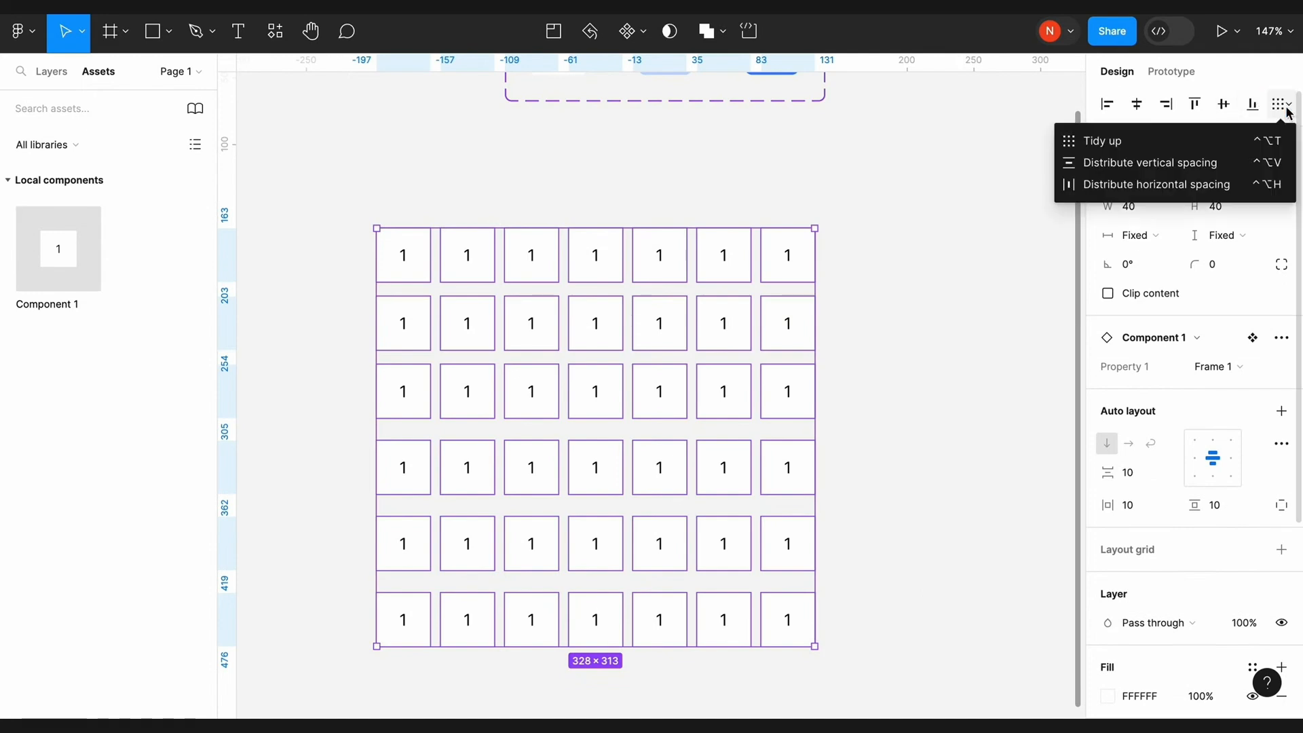
click(1198, 142)
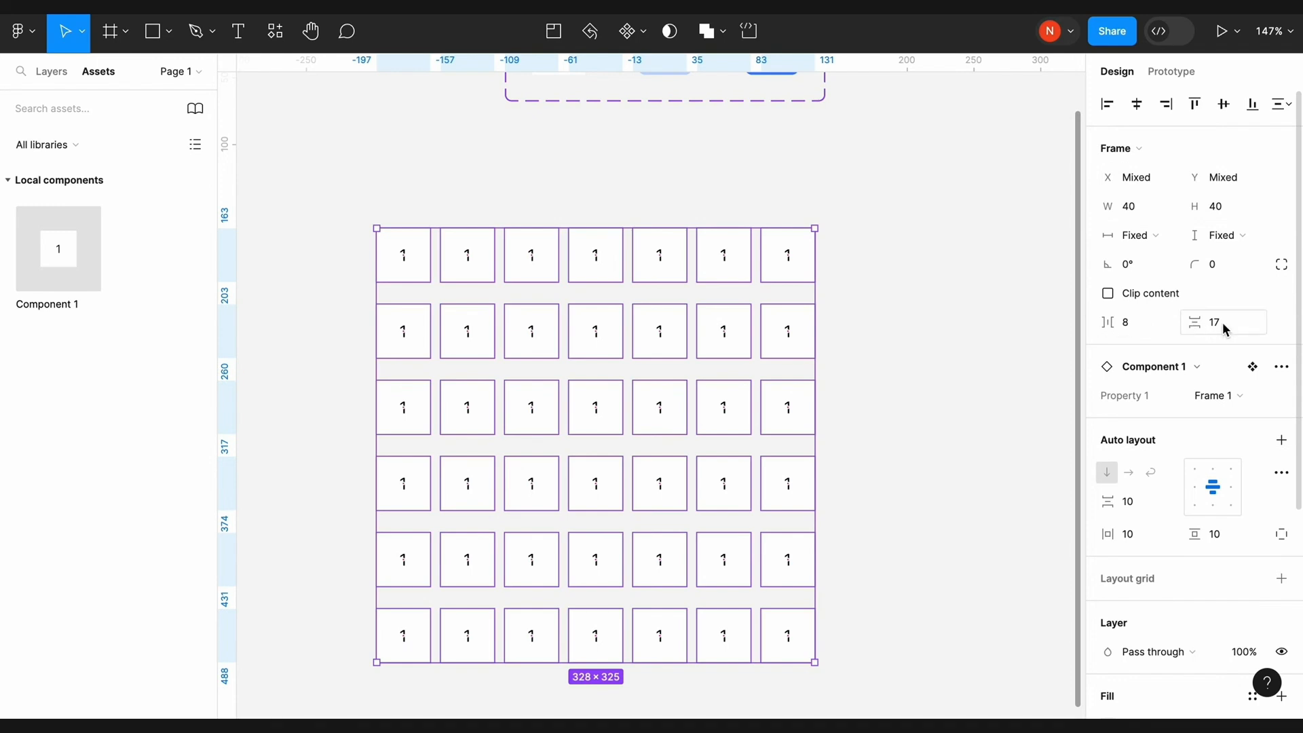
text(8)
key(Return)
scroll(722, 294, left, 2)
scroll(721, 294, up, 1)
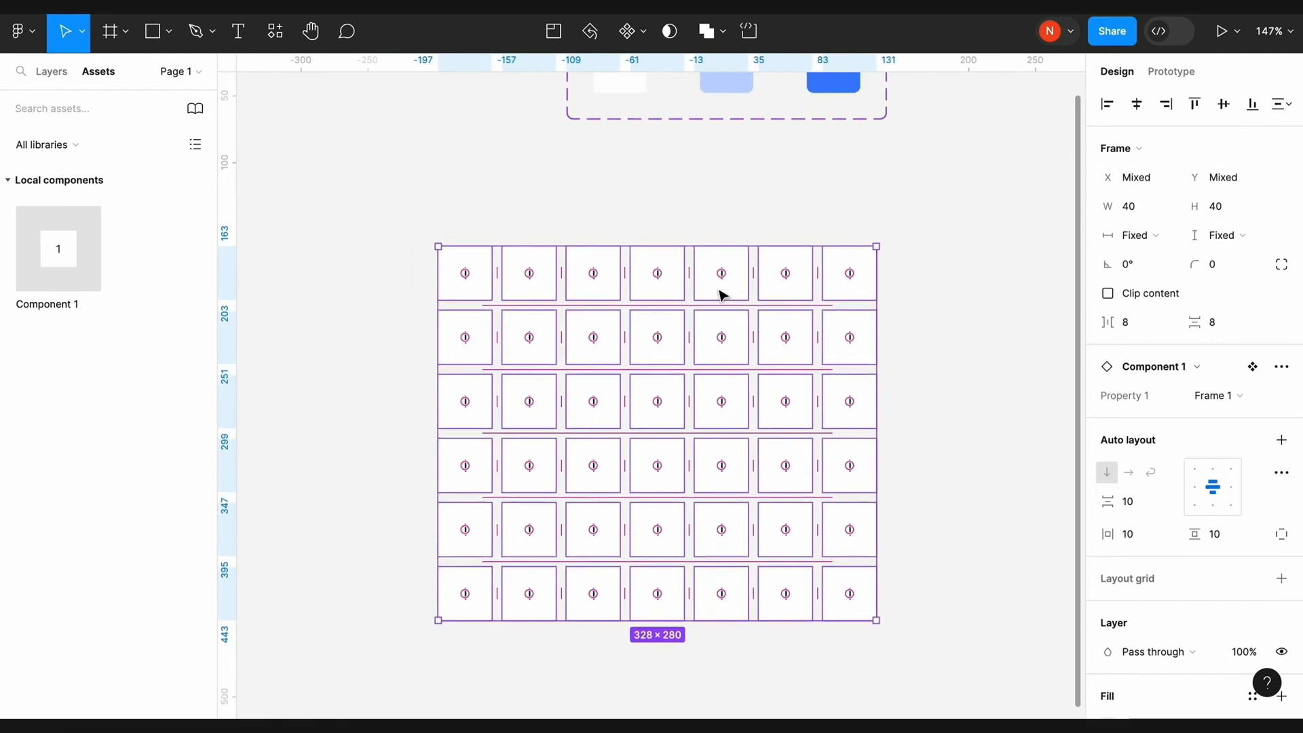
click(332, 255)
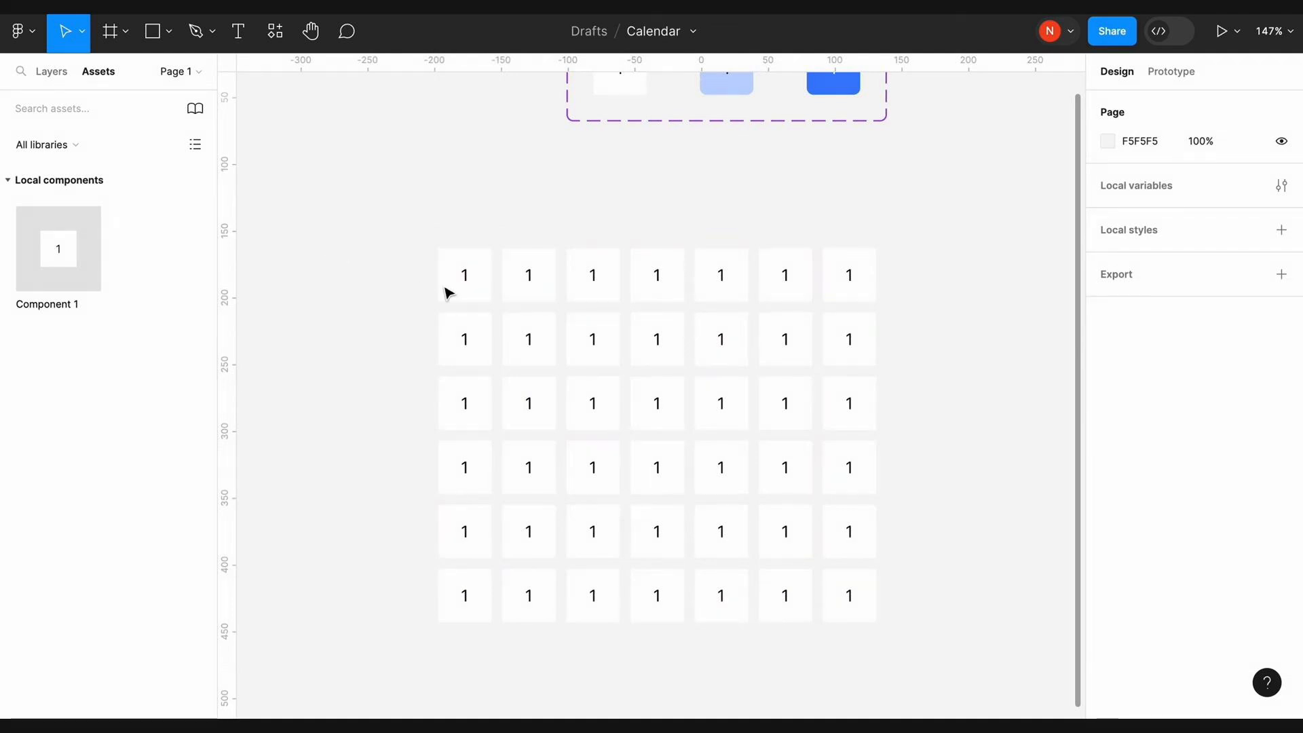
Number the cells of the first row from 2 through 7 after the initial 1
double_click(529, 274)
text(2)
double_click(593, 275)
text(3)
double_click(657, 275)
text(4)
double_click(721, 275)
text(5)
Number the cells of the second row from 8 through 14
double_click(467, 339)
text(8)
double_click(528, 339)
text(9)
double_click(592, 339)
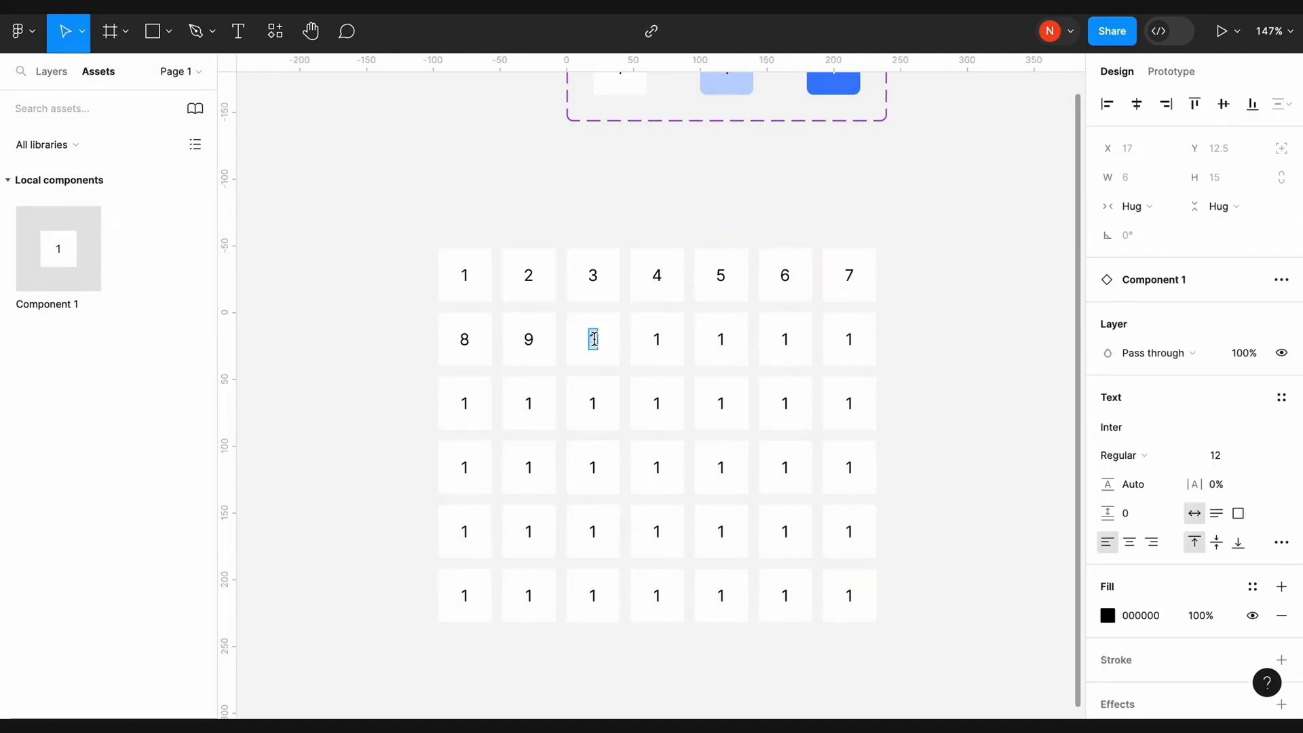
text(10)
double_click(656, 339)
text(11)
Number the cells of the third row from 15 through 21
double_click(657, 403)
text(18)
double_click(721, 403)
text(19)
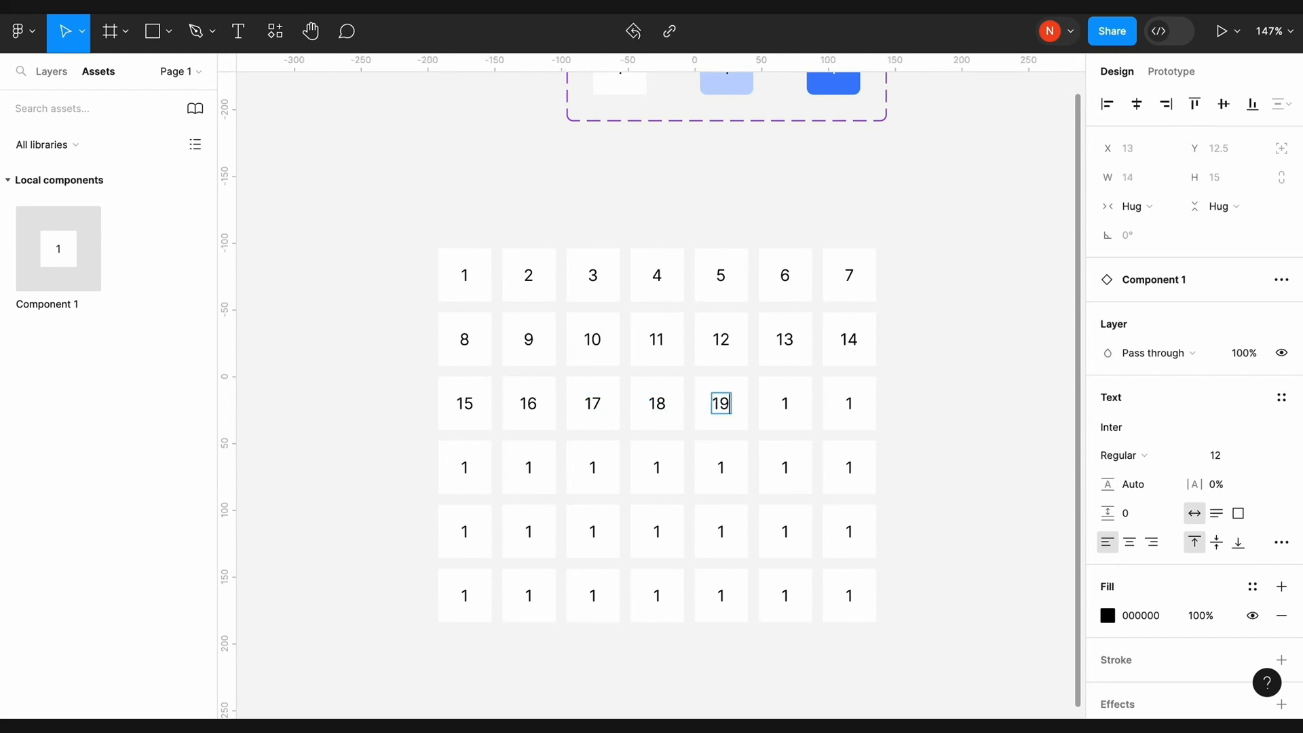
double_click(785, 403)
text(20)
double_click(849, 403)
text(215)
Number the fourth row's cells 22 through 28 and the fifth row's first three cells 29, 30 and 31
double_click(721, 467)
text(26)
double_click(786, 467)
text(27)
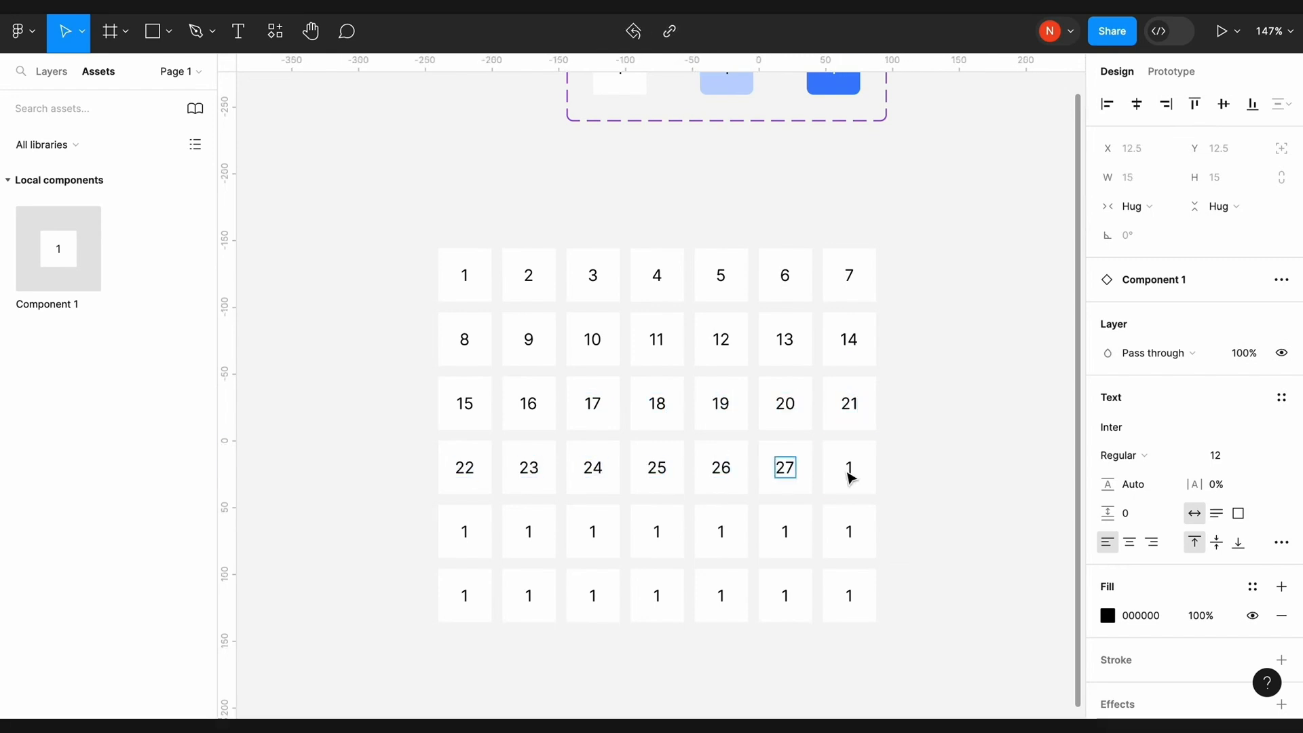
double_click(849, 467)
text(28)
double_click(465, 531)
Move the unnumbered bottom row above the dates and label its first three cells Mon, Tue and Wed
drag(930, 653, 401, 566)
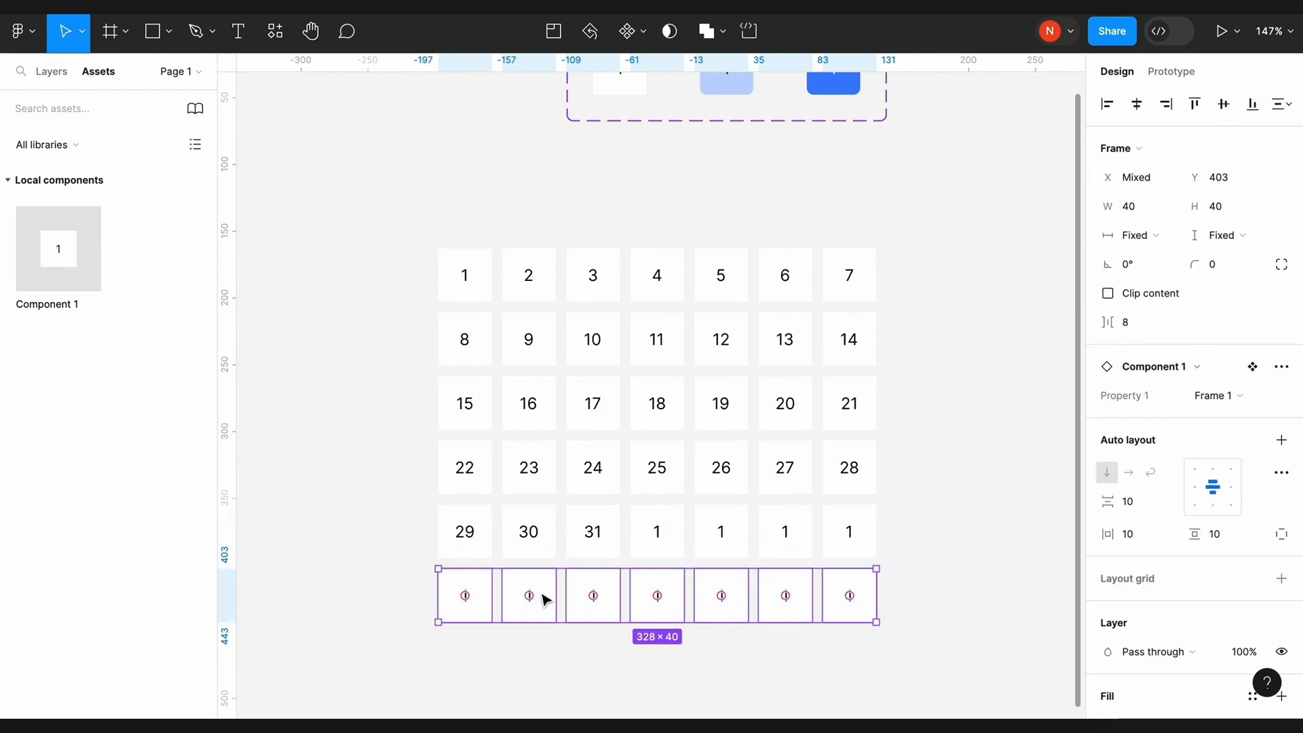
drag(545, 596, 527, 211)
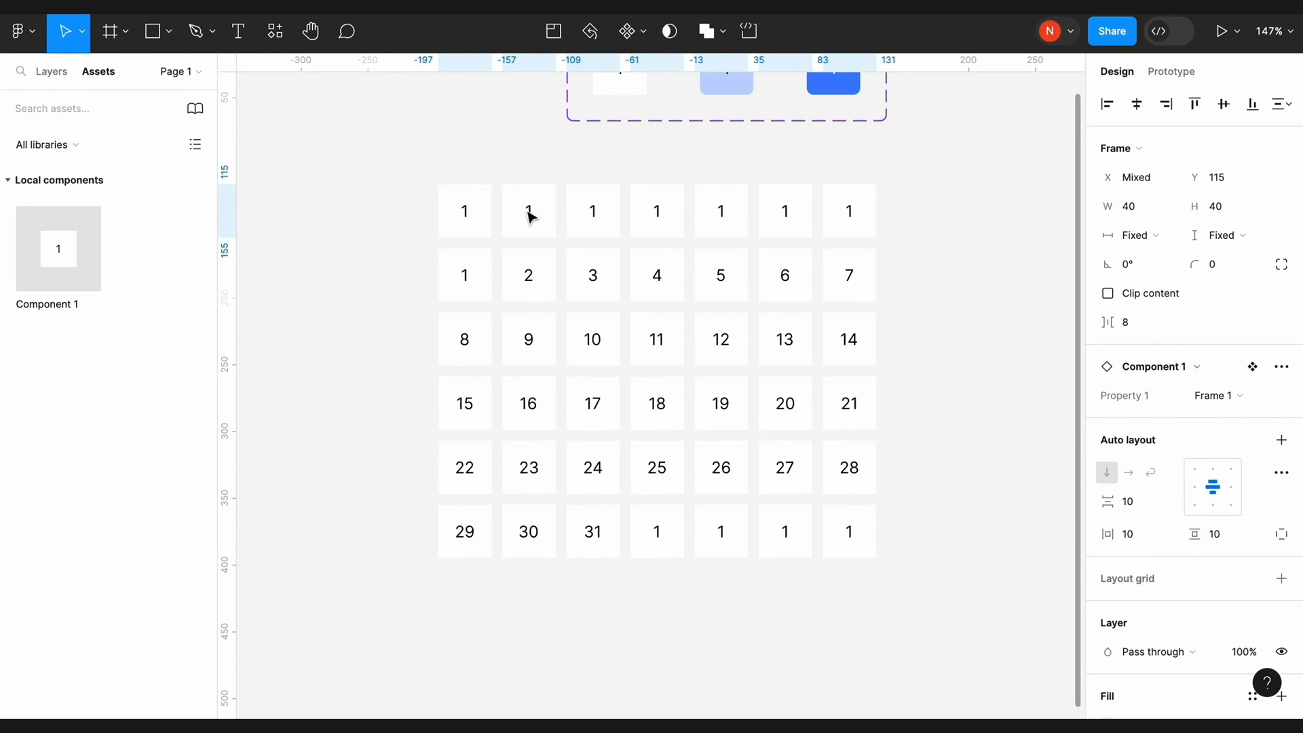
scroll(467, 216, up, 5)
double_click(469, 211)
double_click(471, 200)
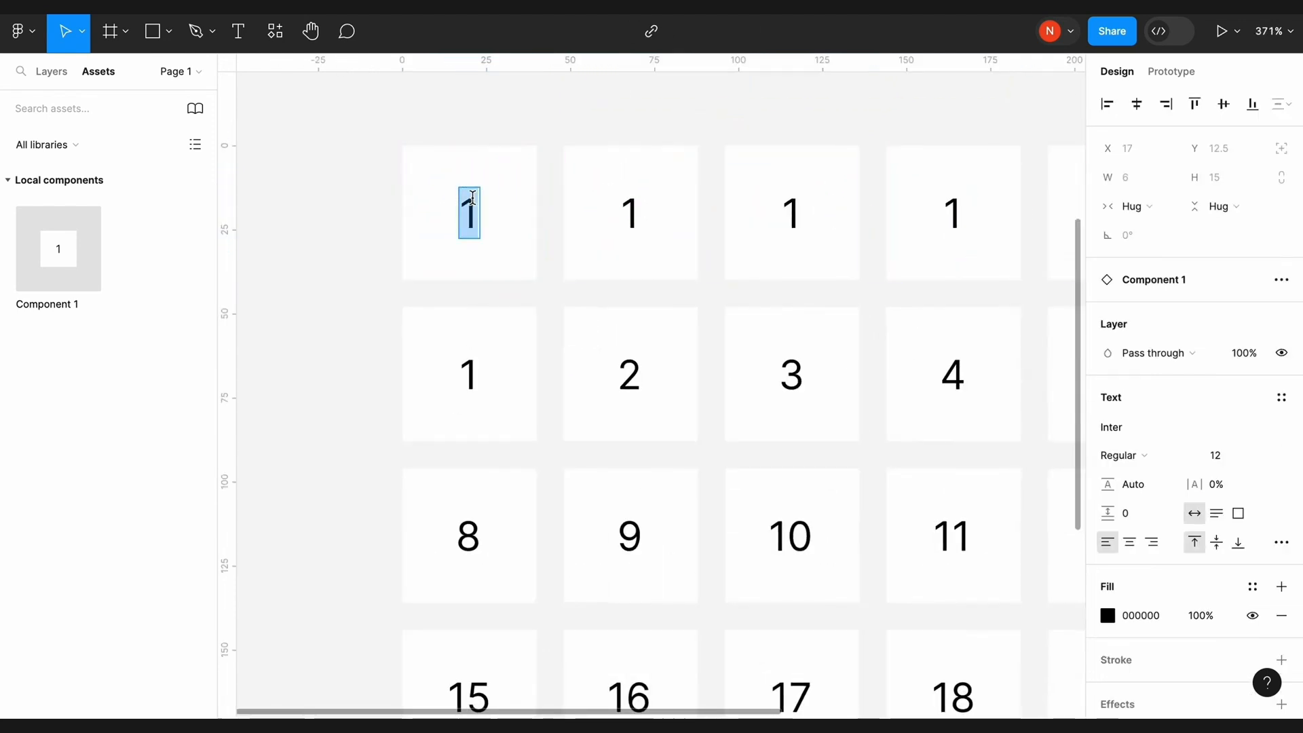
text(Mon)
double_click(626, 214)
text(T)
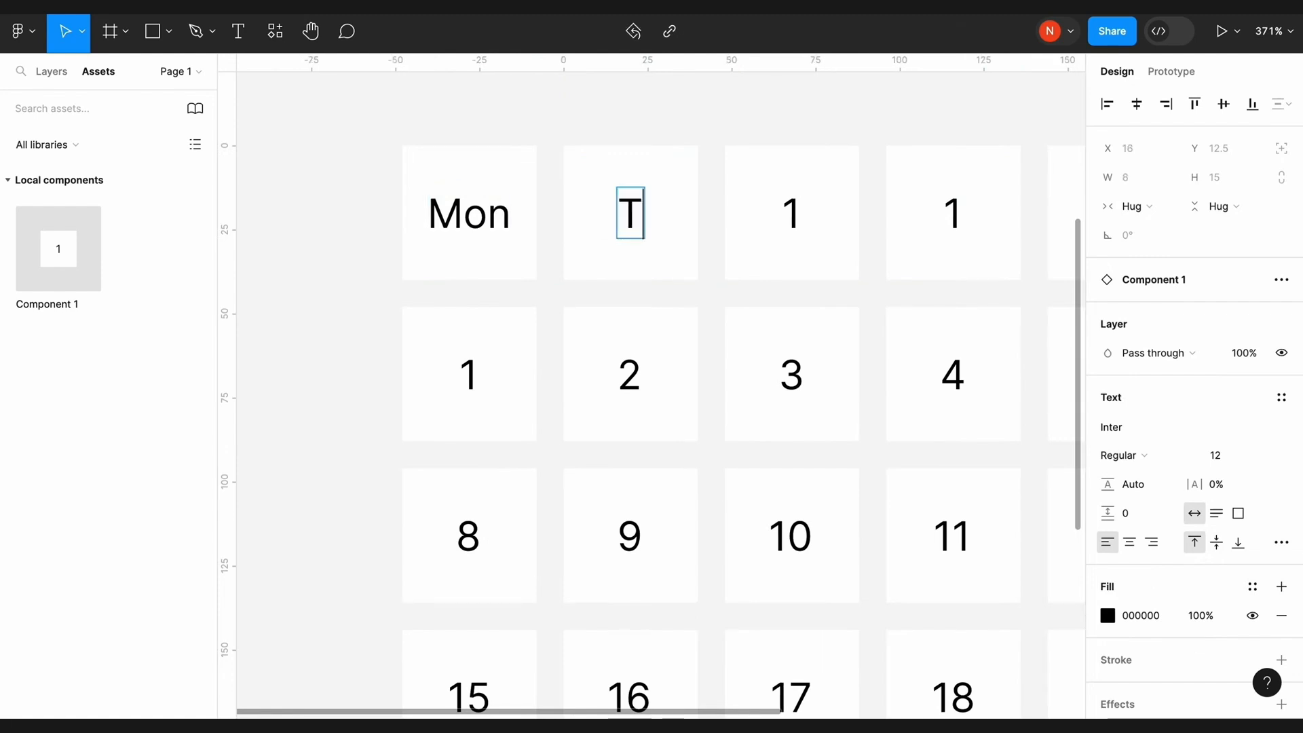
text(ue)
double_click(787, 214)
text(Wed)
Label the remaining four cells of the weekday row Thu, Fri, Sat and Sun
scroll(787, 214, right, 4)
double_click(698, 247)
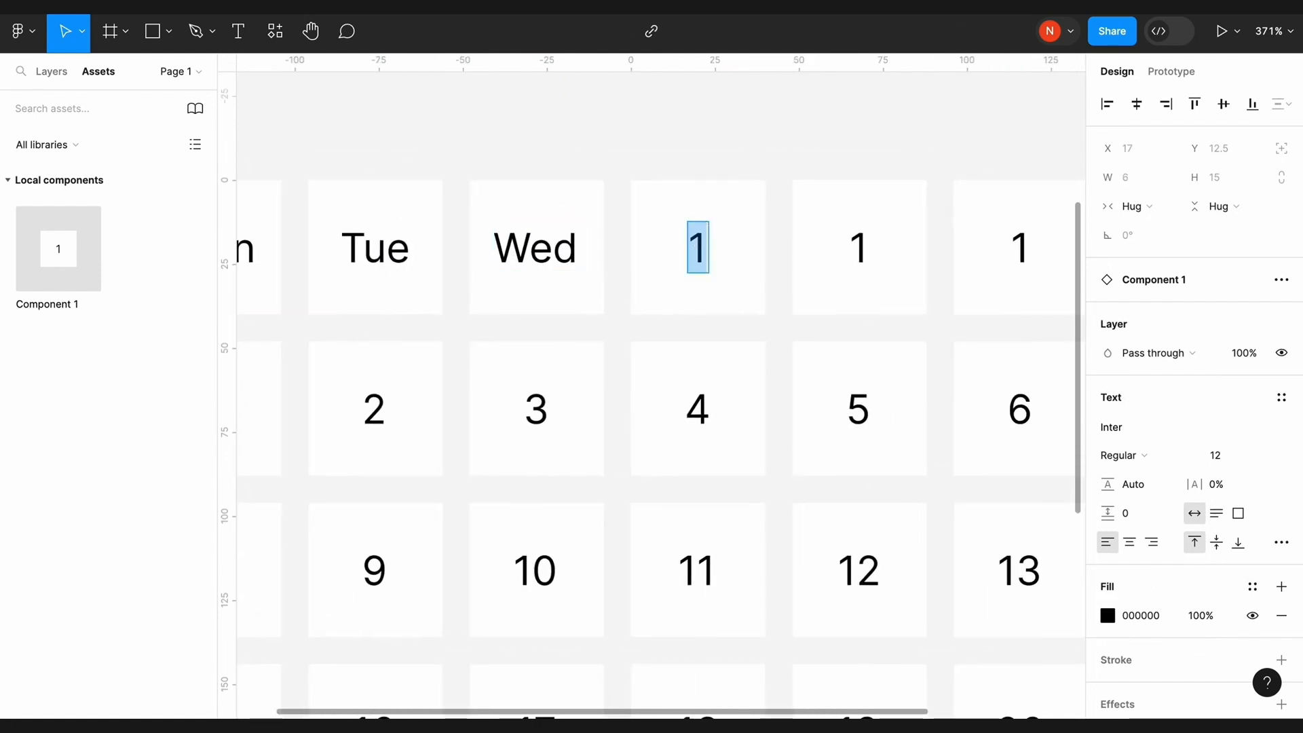
text(Thu)
double_click(855, 250)
text(Fri)
scroll(800, 288, right, 4)
double_click(781, 262)
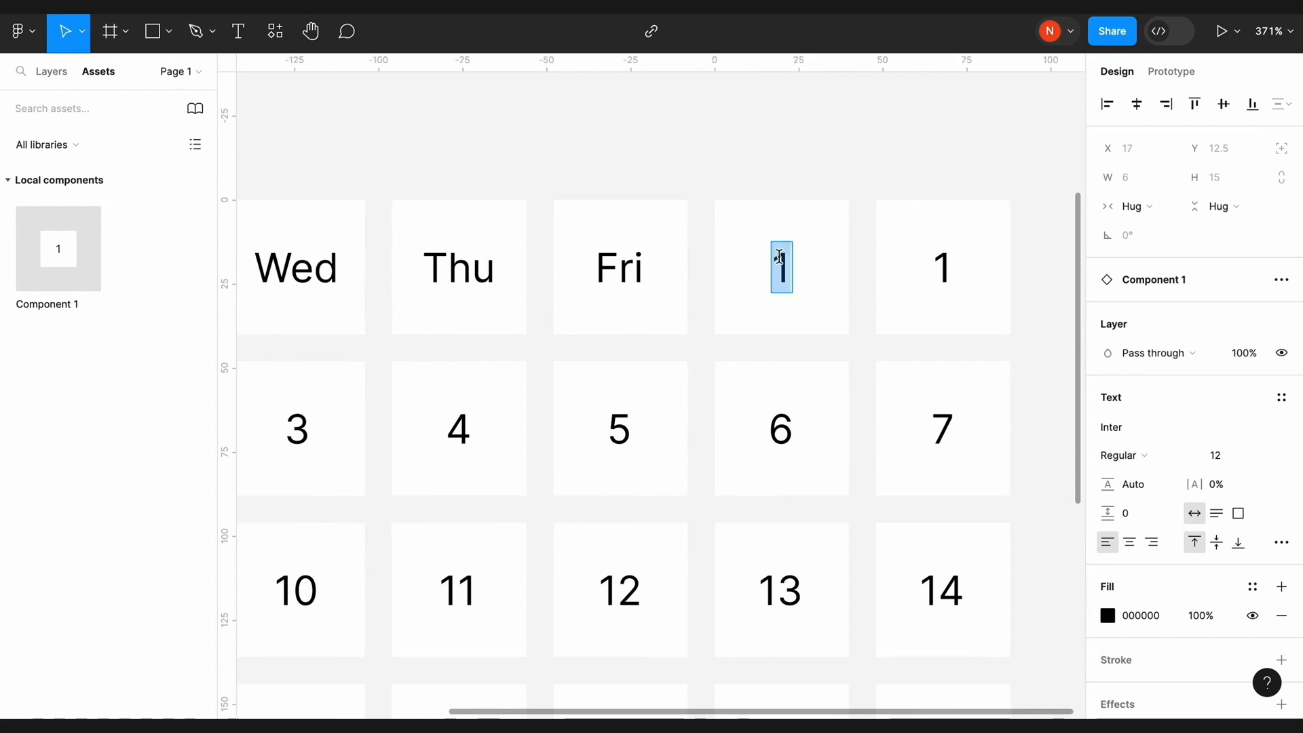
text(Sat)
double_click(942, 266)
text(Sun)
scroll(942, 266, down, 5)
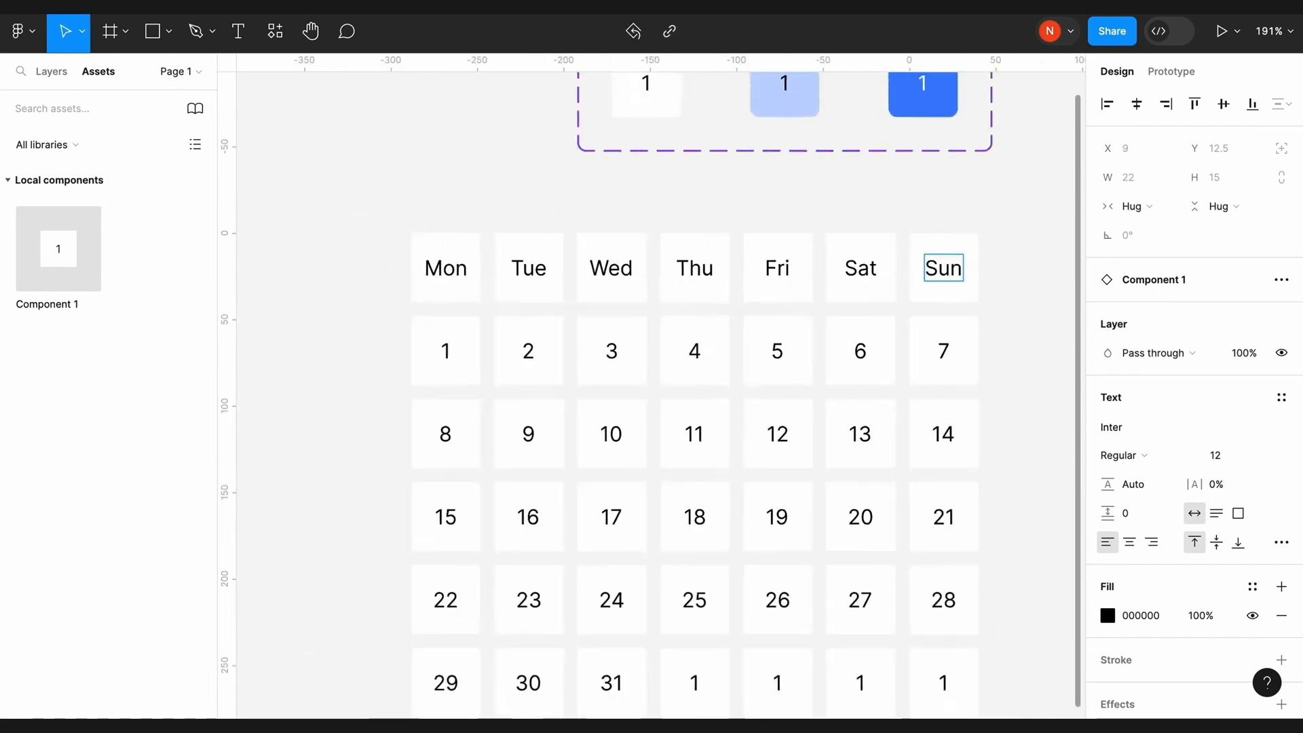
Move the whole calendar grid down, away from the component set, to about Y 218
scroll(526, 245, down, 5)
click(407, 199)
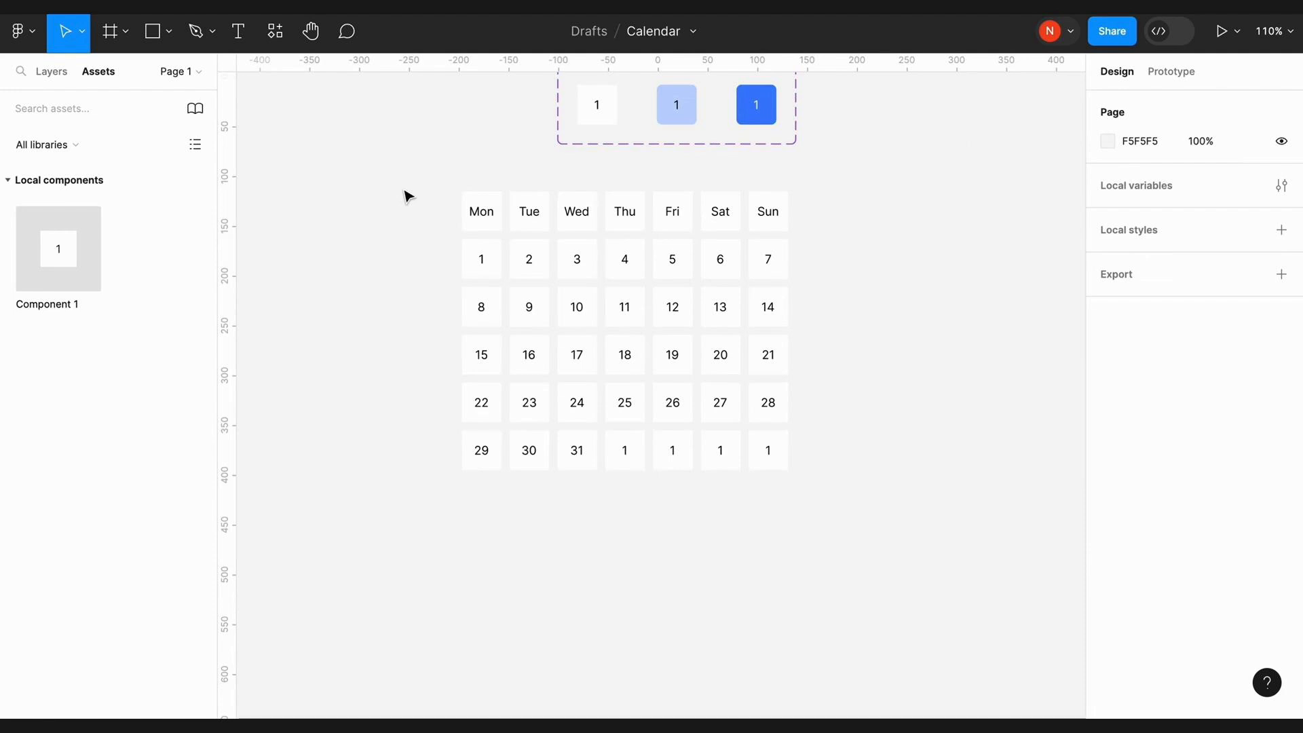
drag(404, 194, 1018, 557)
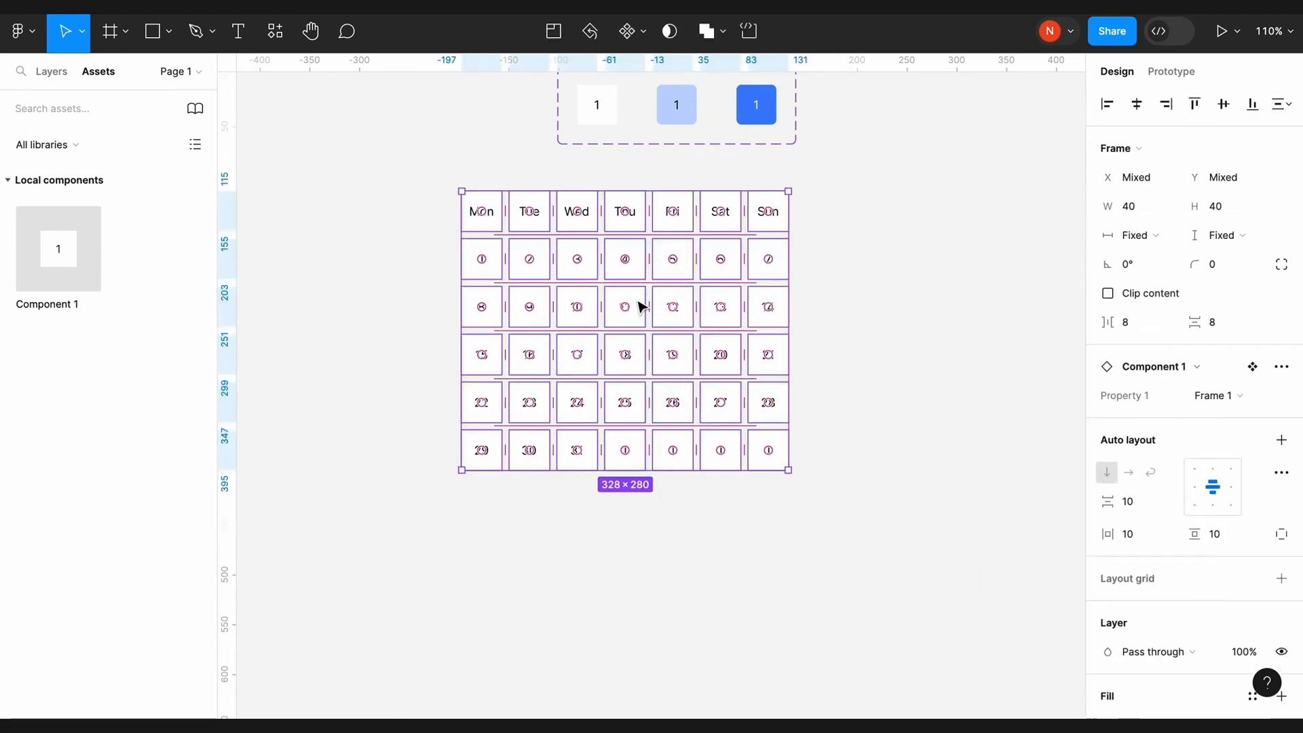
drag(637, 312, 640, 410)
click(401, 319)
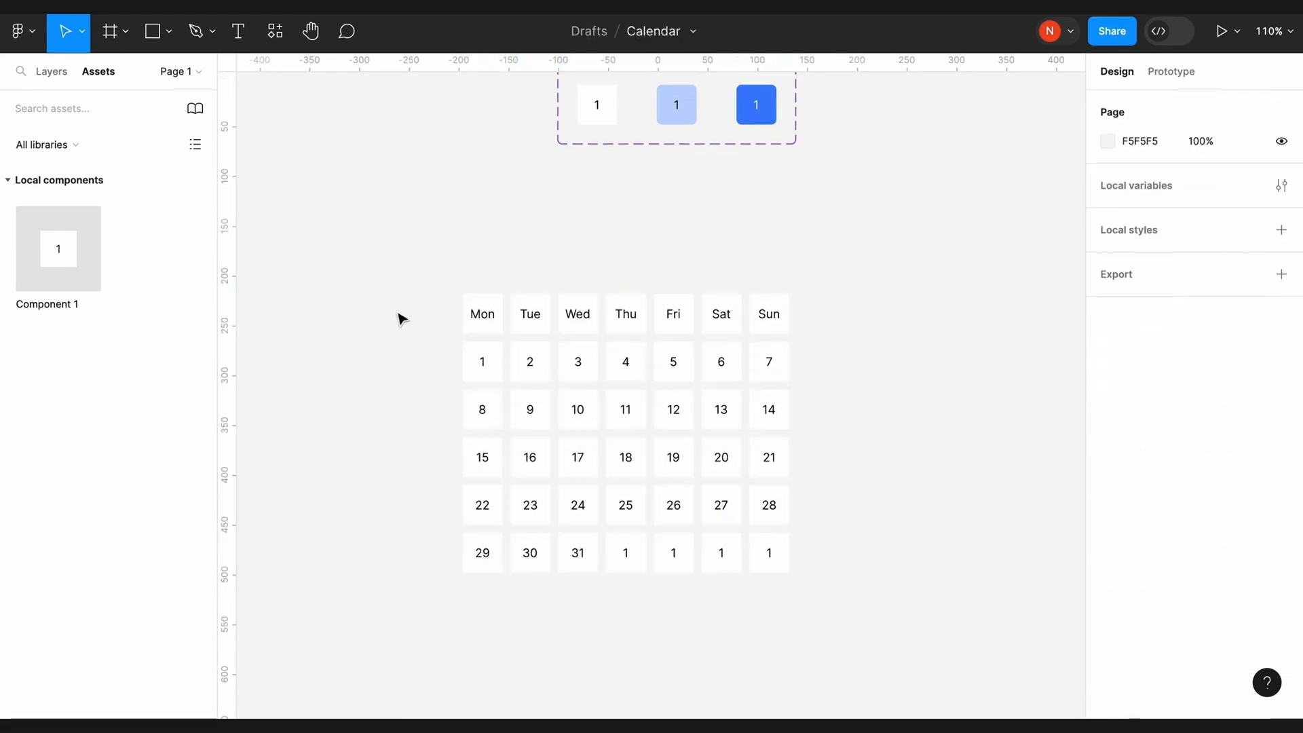
Duplicate the Mon cell, place the copy centered above the Thu header and change its text to January
click(491, 313)
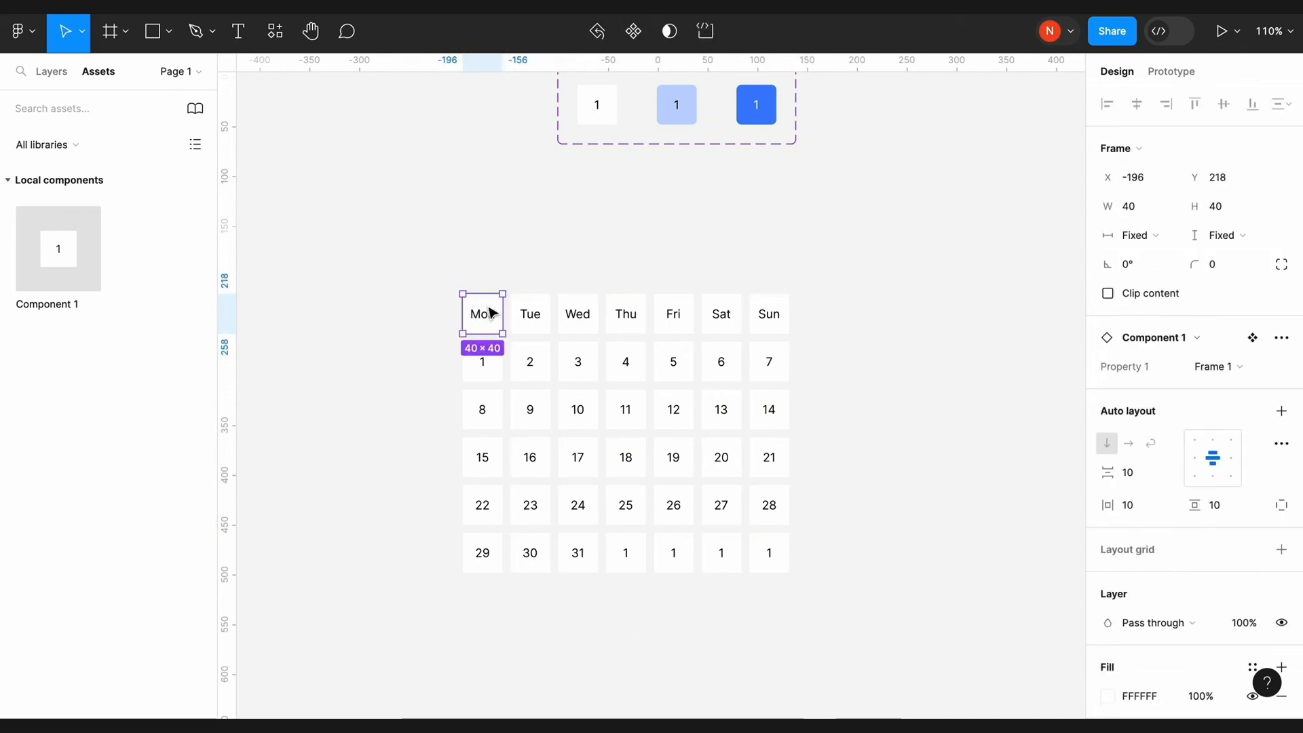
drag(492, 317, 636, 271)
scroll(634, 272, up, 3)
double_click(632, 274)
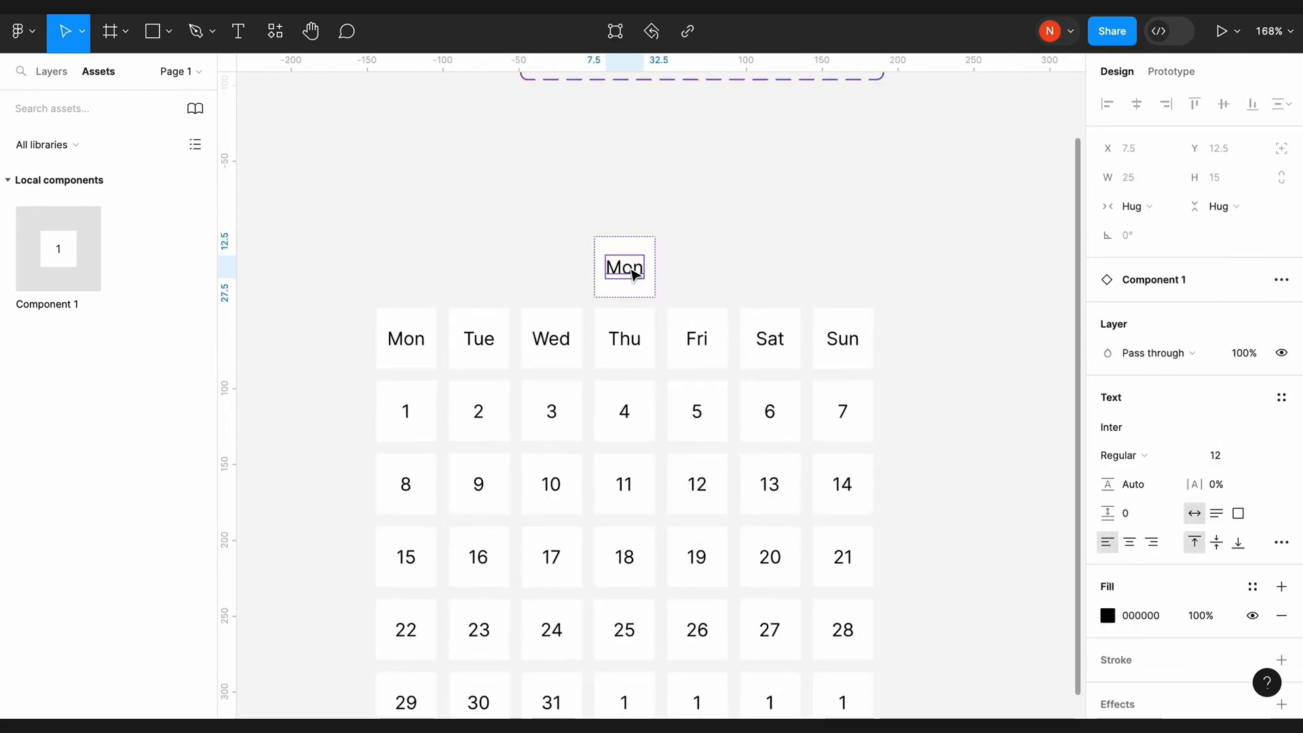
double_click(631, 273)
text(Janua)
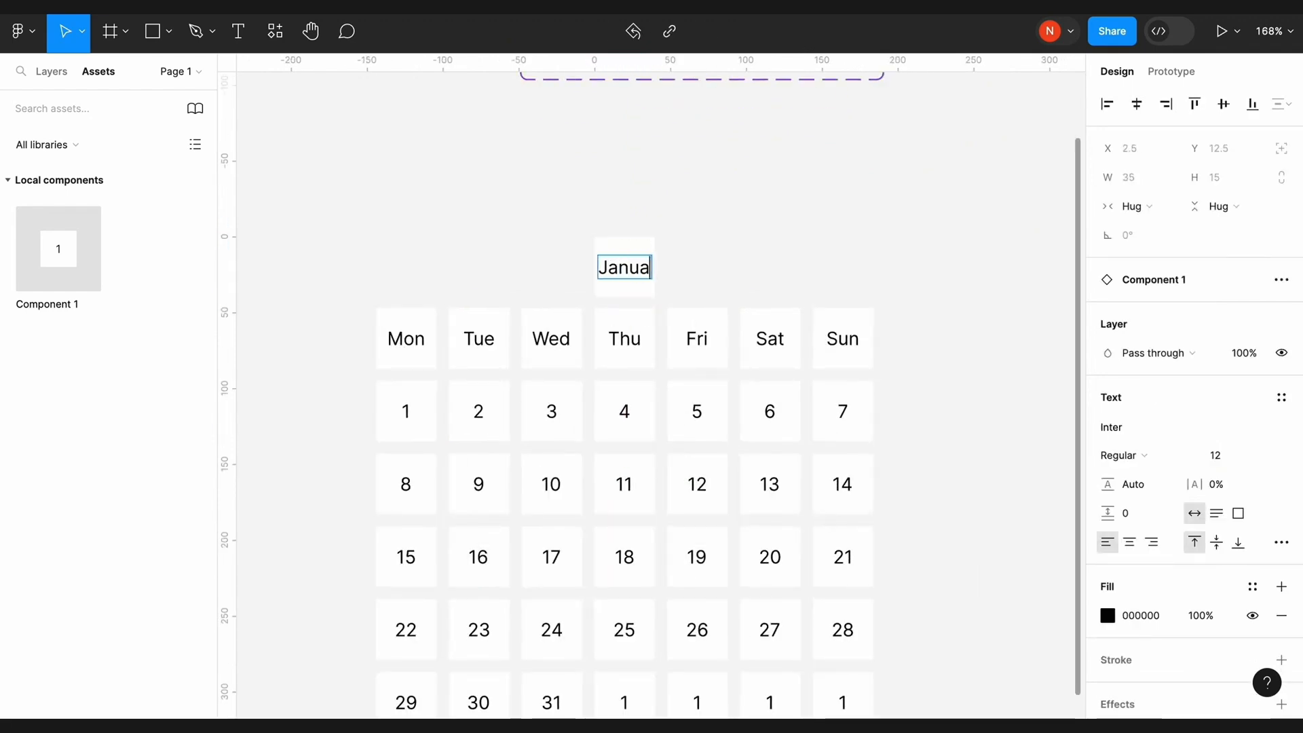
text(ry)
key(Escape)
key(Escape)
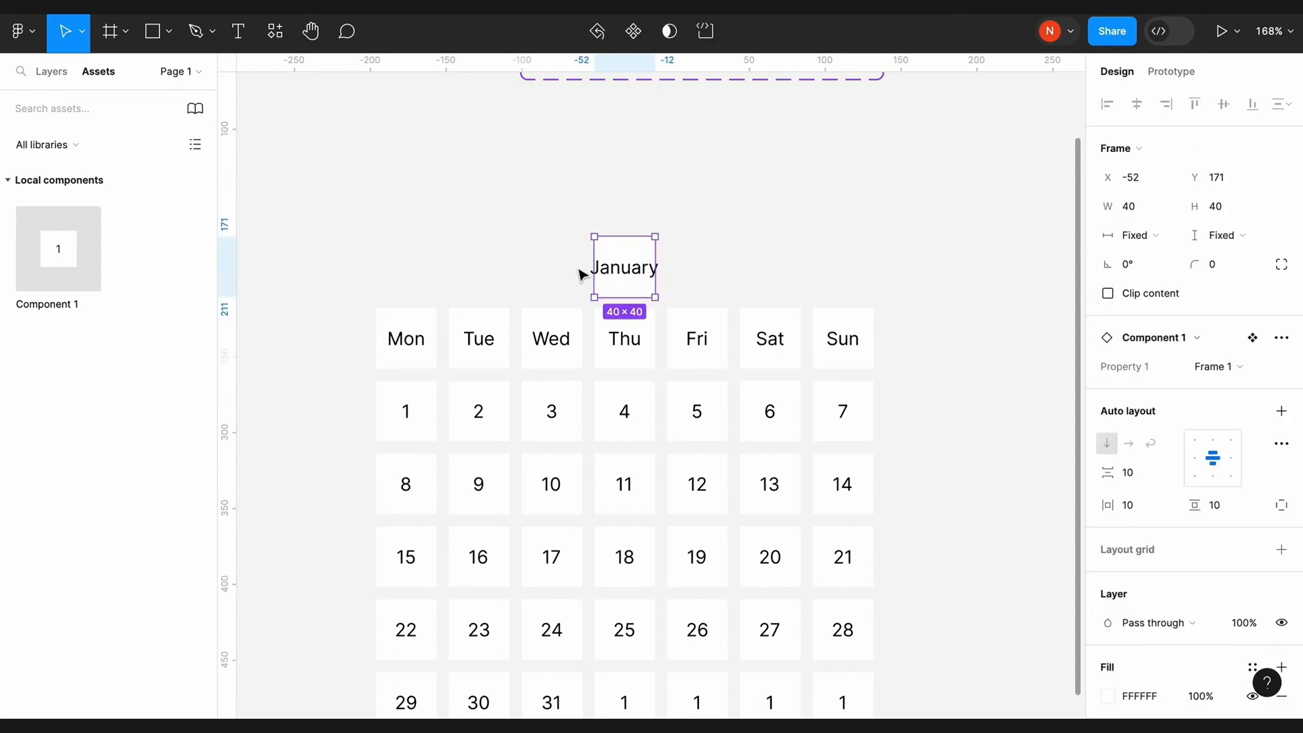
Widen the January header cell in both directions to 328, spanning the calendar from the Mon column to the Sun column
drag(595, 271, 373, 269)
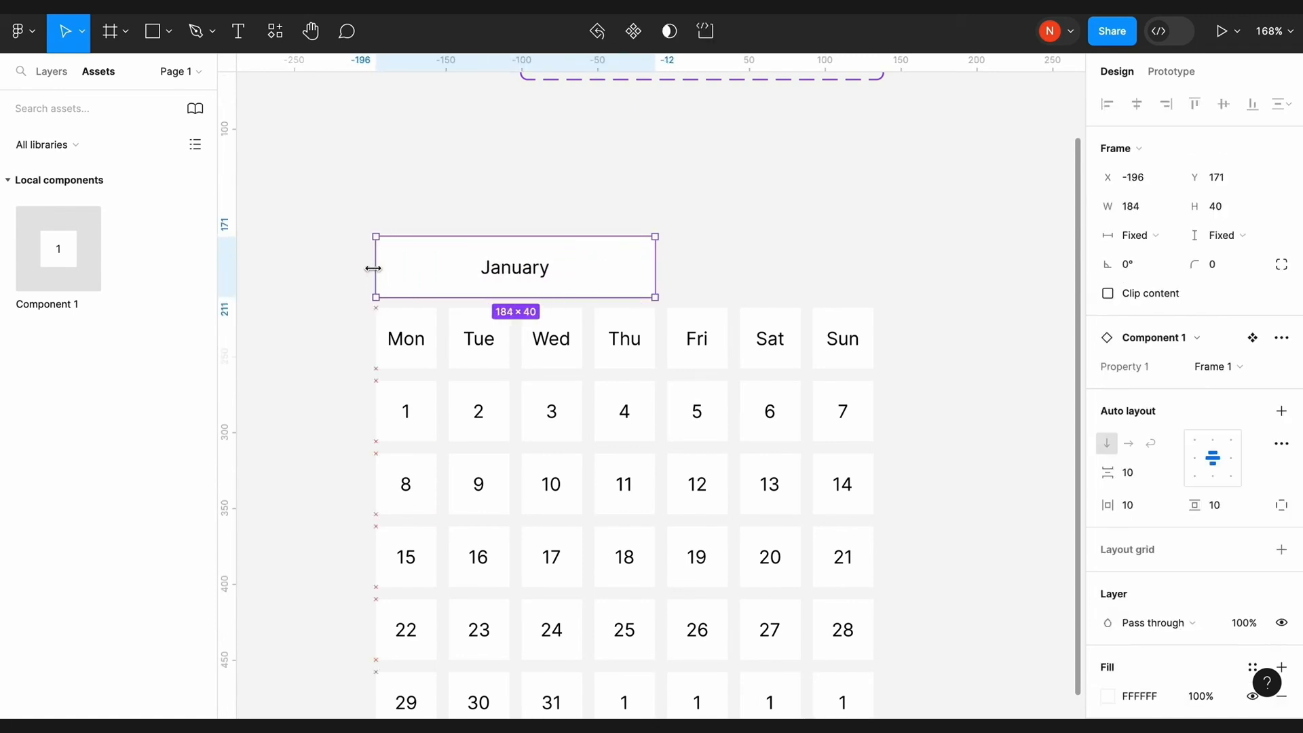
drag(655, 268, 878, 275)
scroll(875, 278, down, 2)
scroll(876, 278, left, 1)
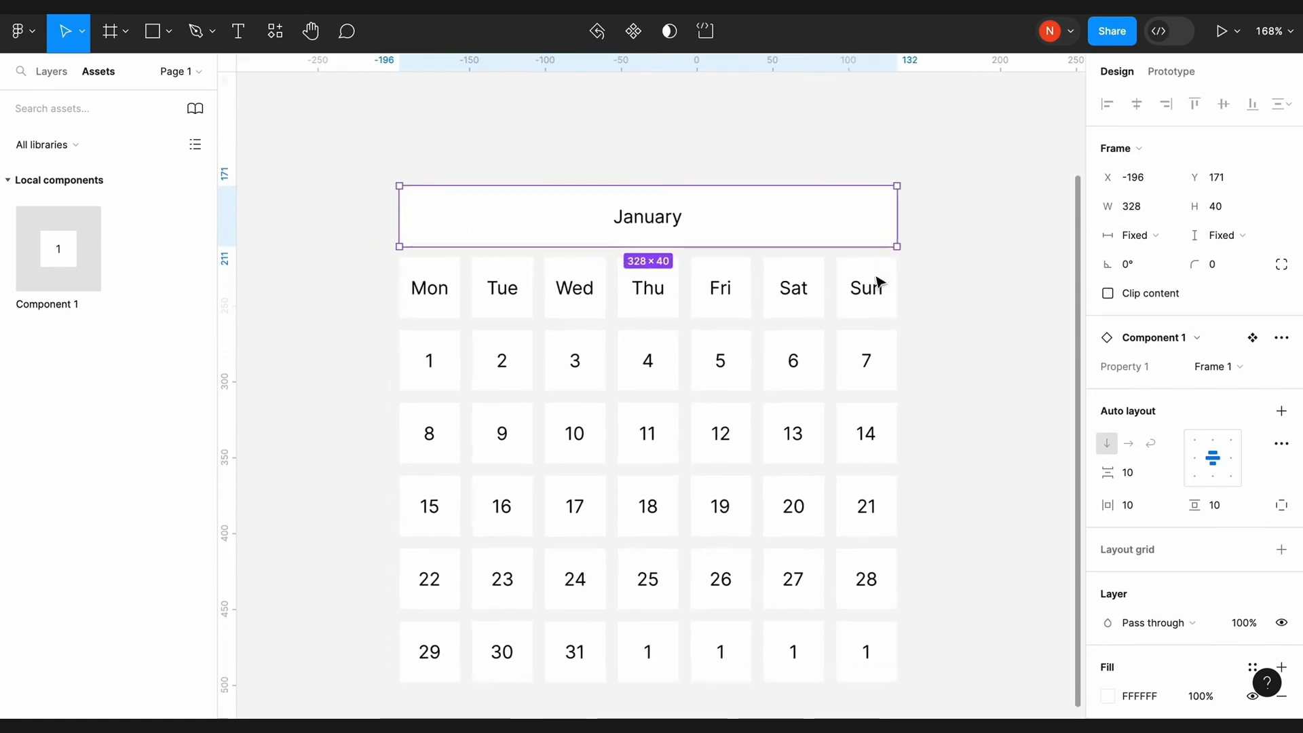
click(878, 283)
click(934, 297)
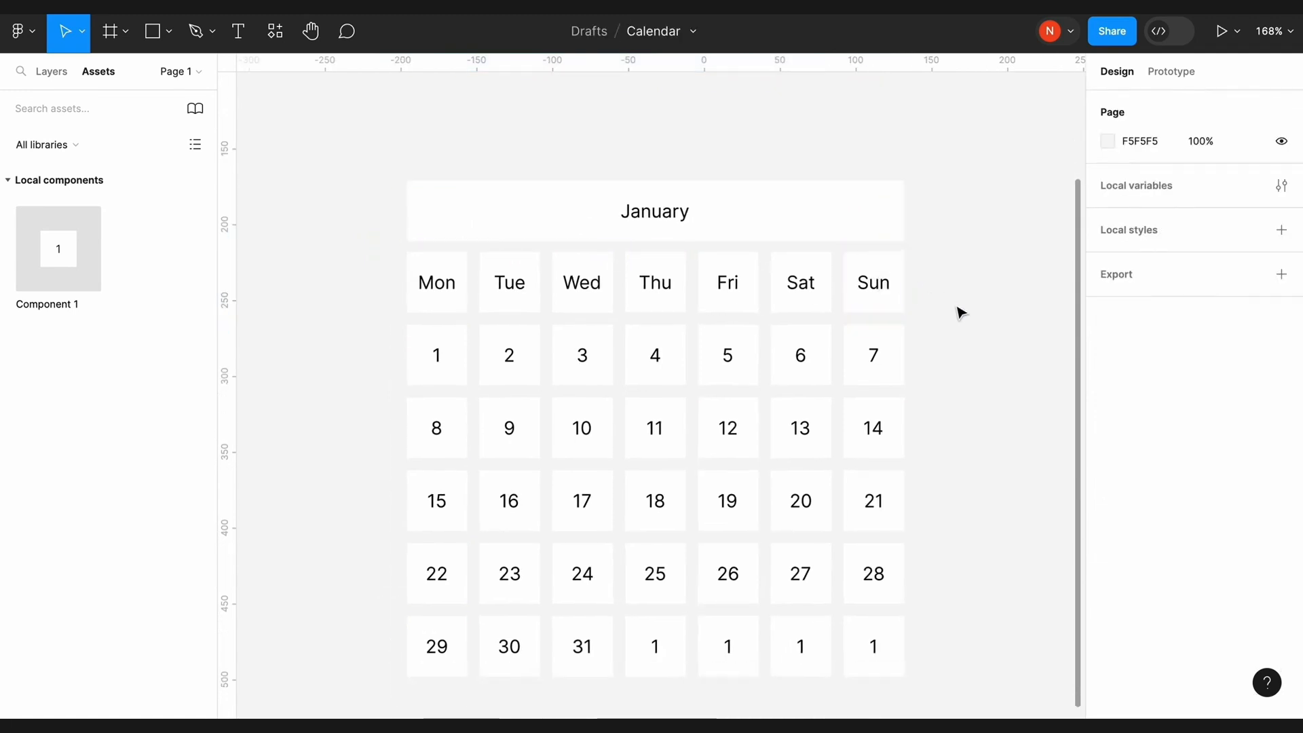
Detach the January header and the seven weekday cells from their component and ungroup them into plain text
drag(958, 307, 394, 178)
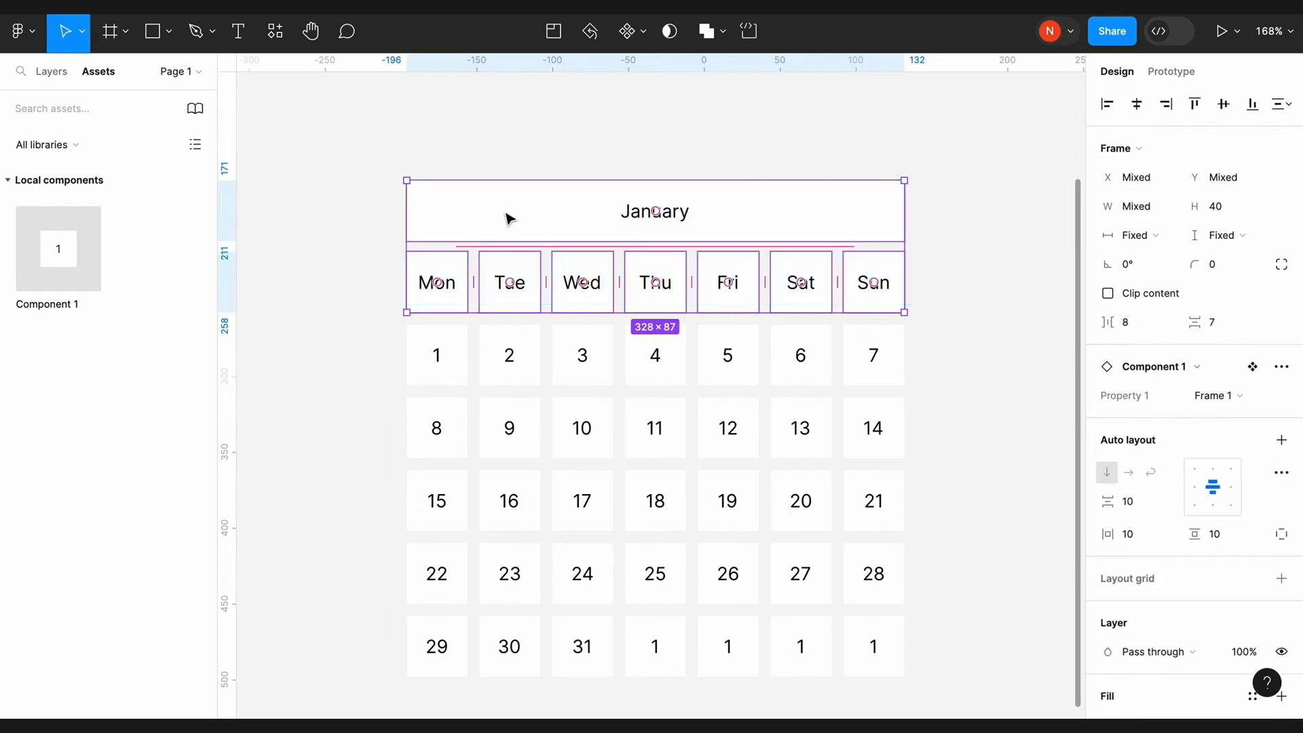
right_click(507, 217)
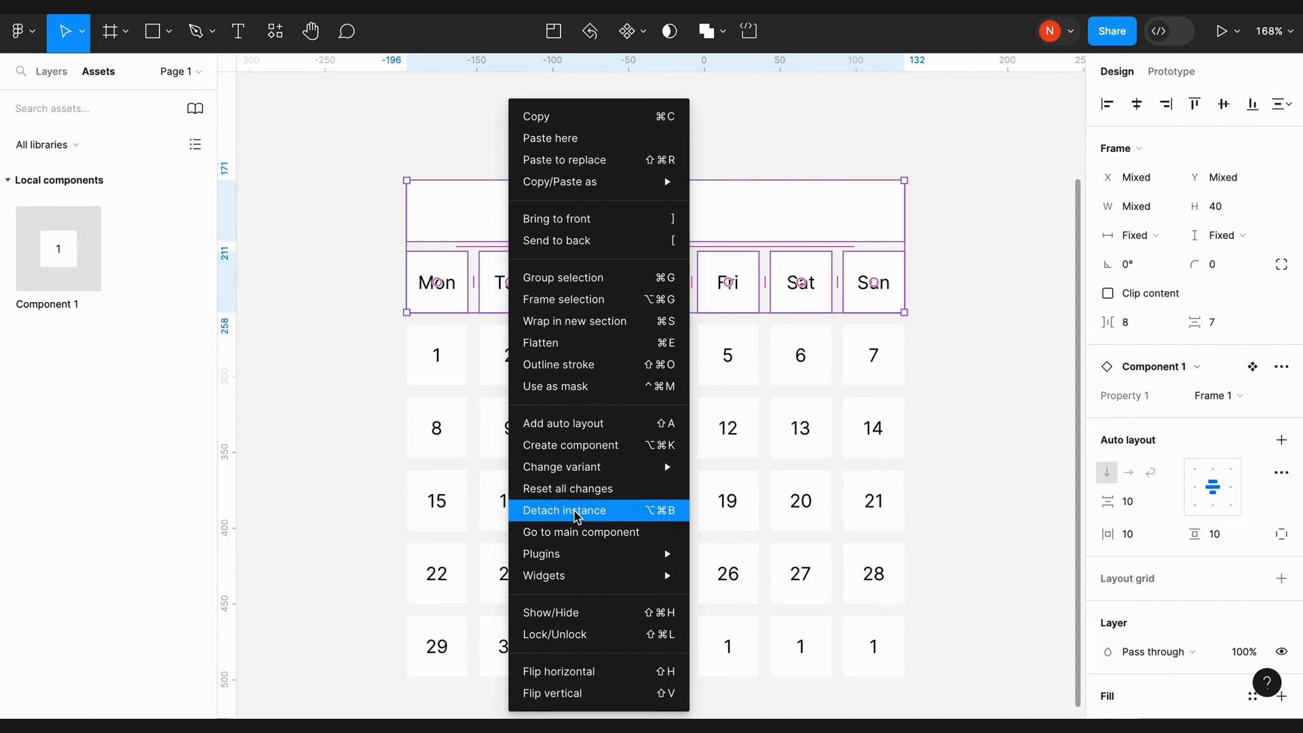
click(574, 514)
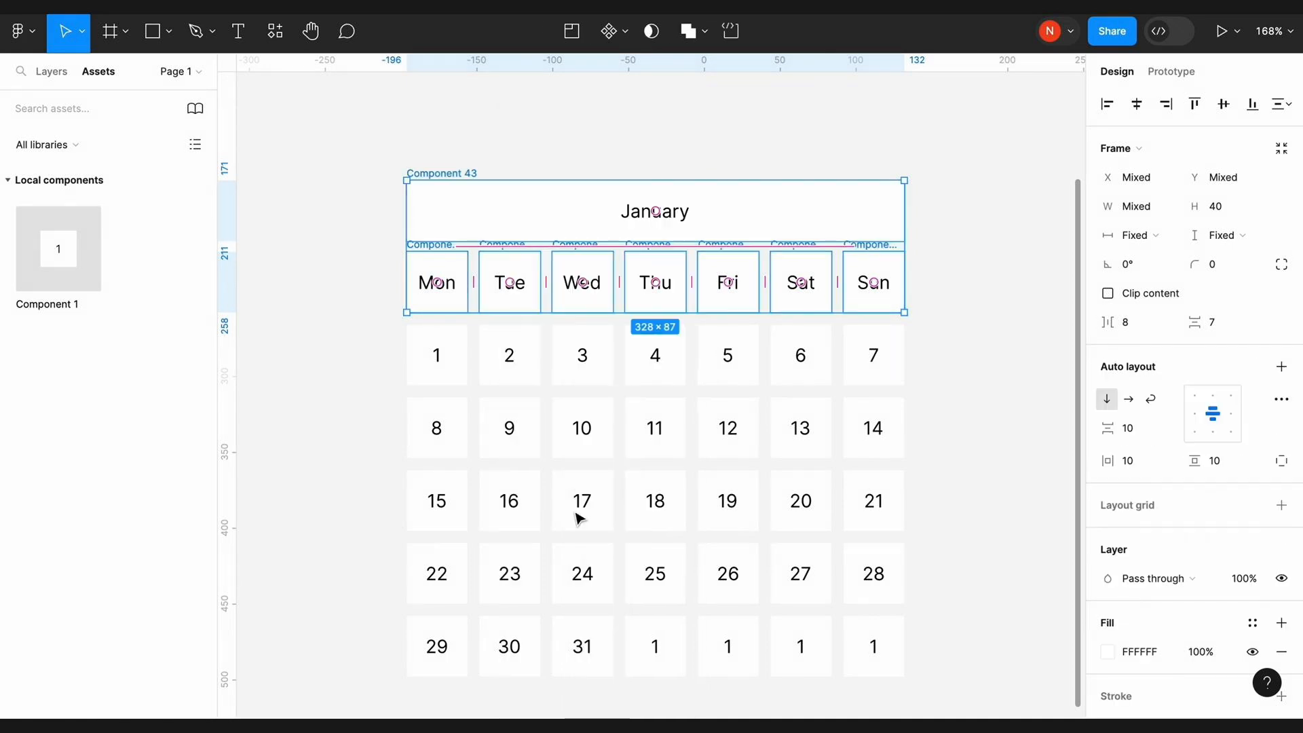
right_click(542, 218)
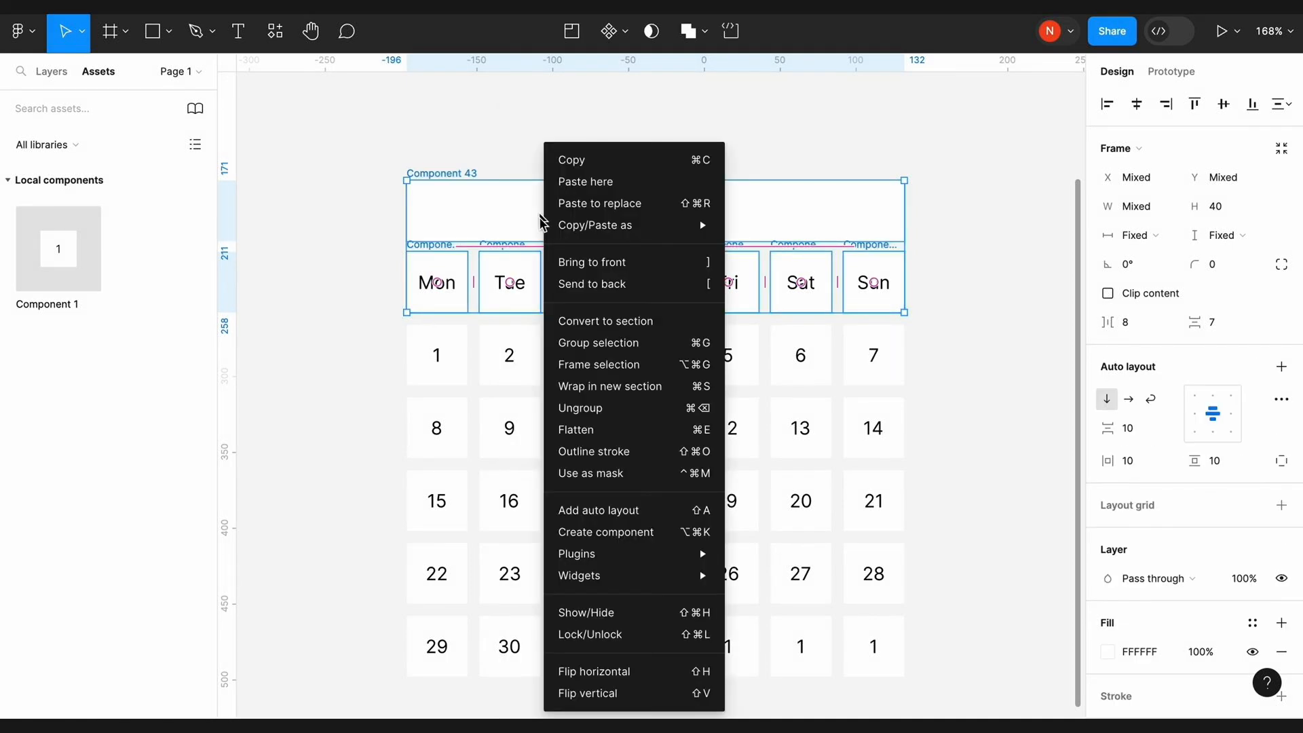
click(589, 410)
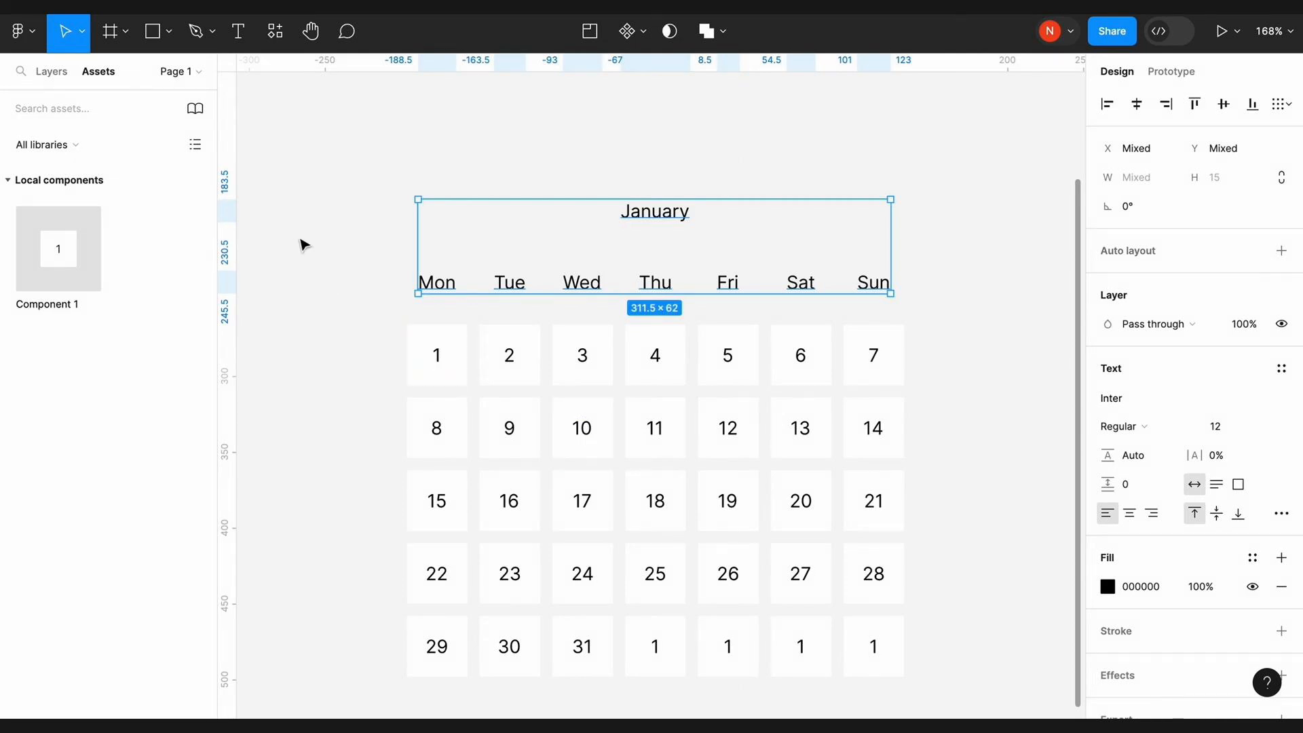
click(349, 253)
Draw a frame of about 390 × 371 to the right of the calendar and name it Test
scroll(349, 253, down, 5)
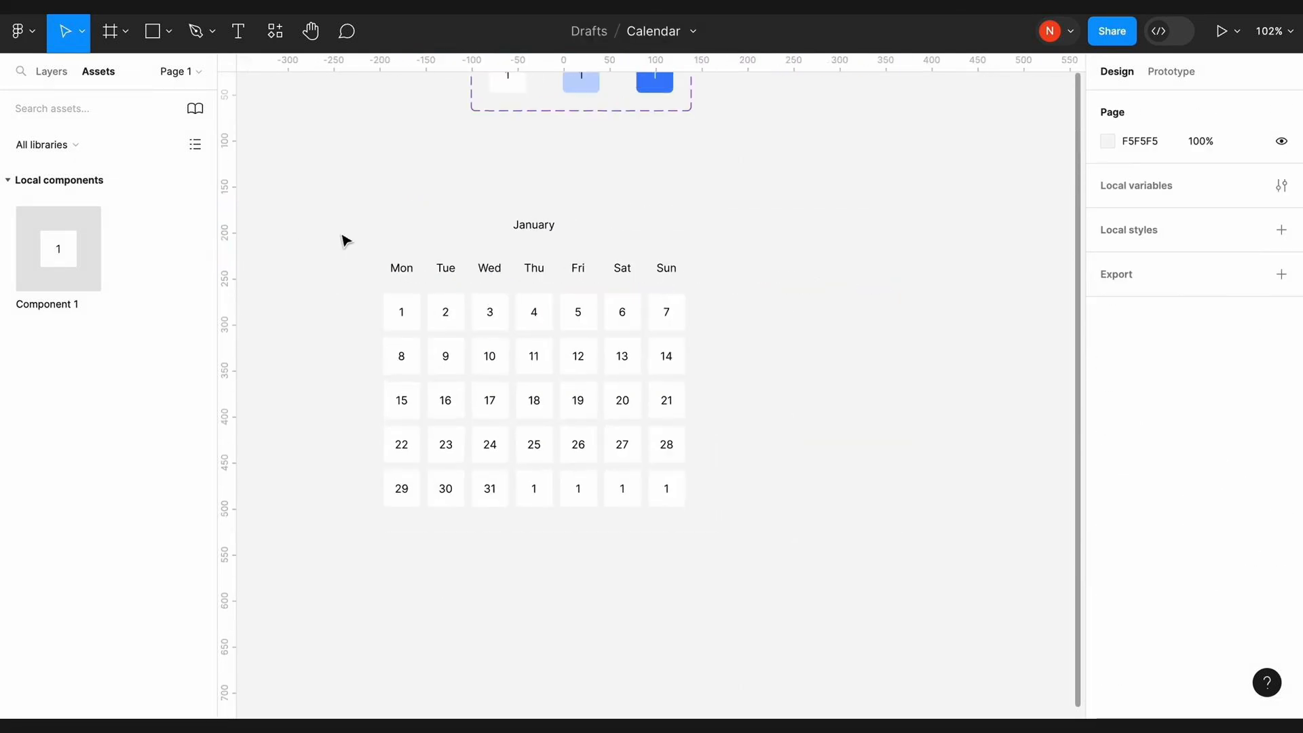
click(126, 32)
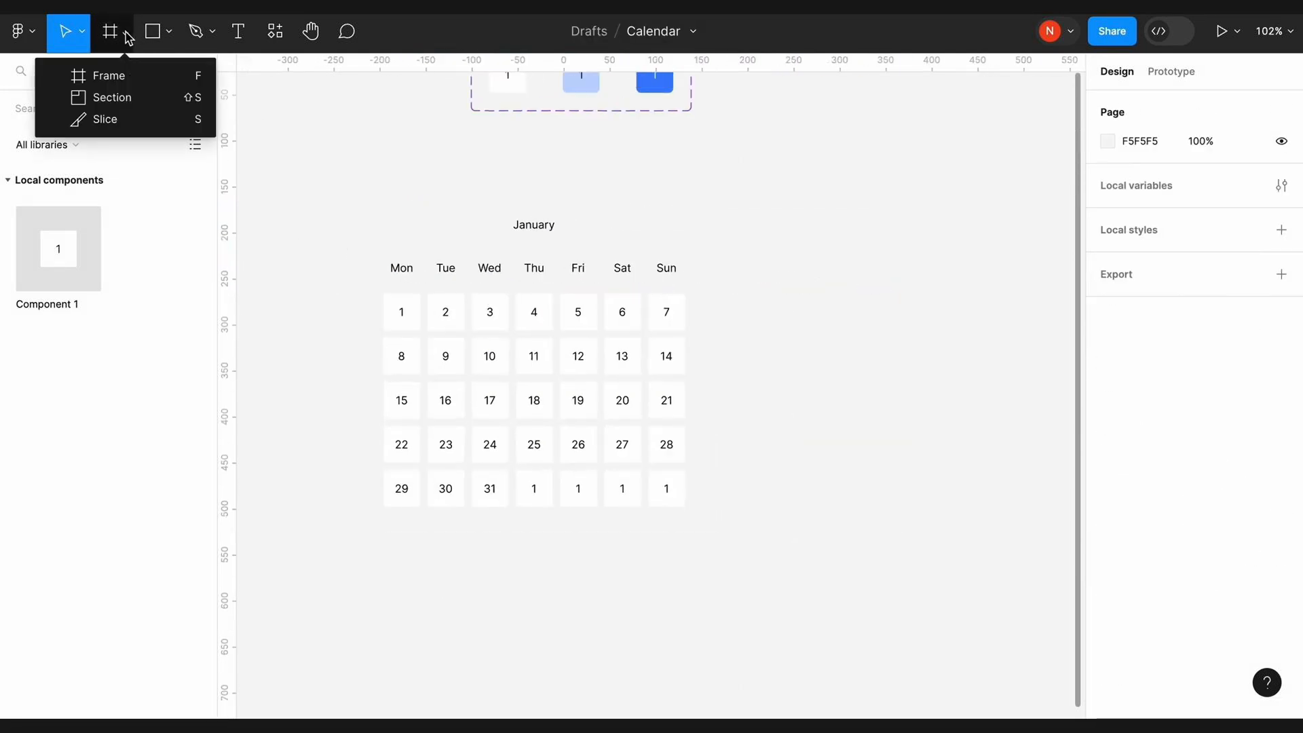
click(134, 77)
scroll(780, 300, right, 3)
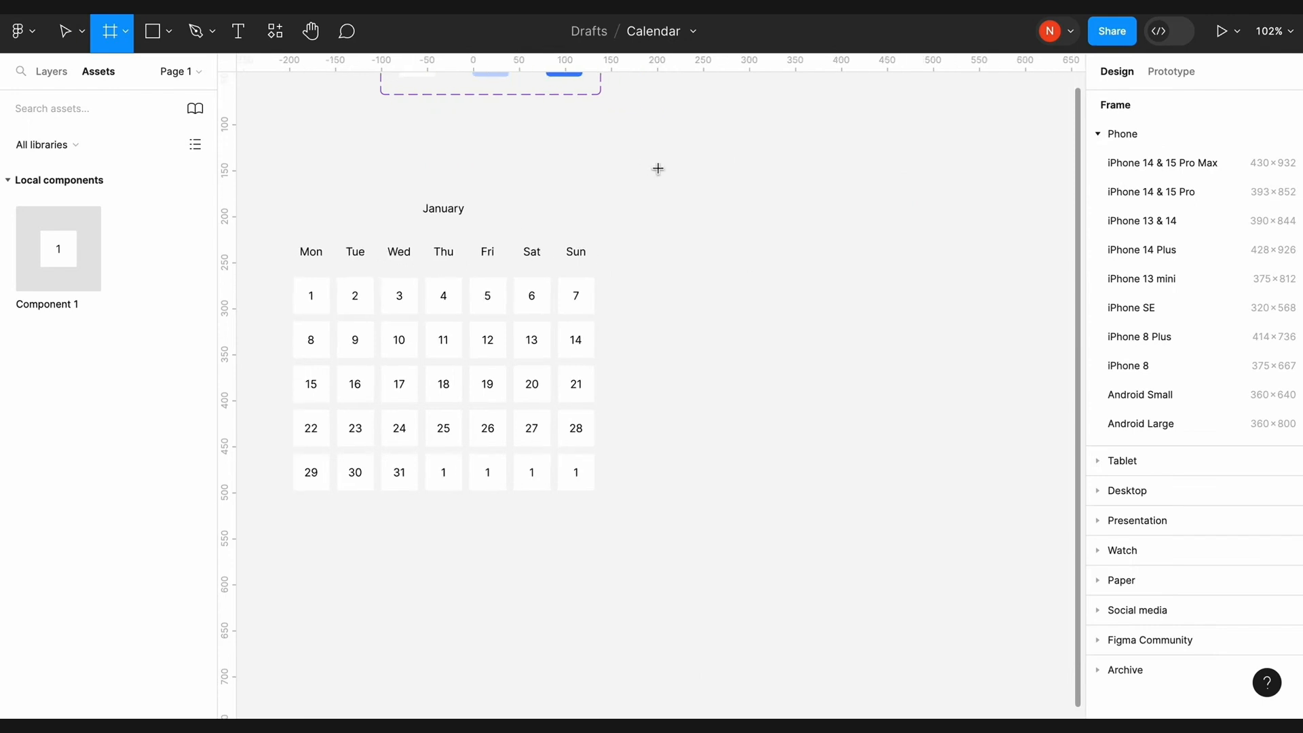
drag(649, 161, 1008, 502)
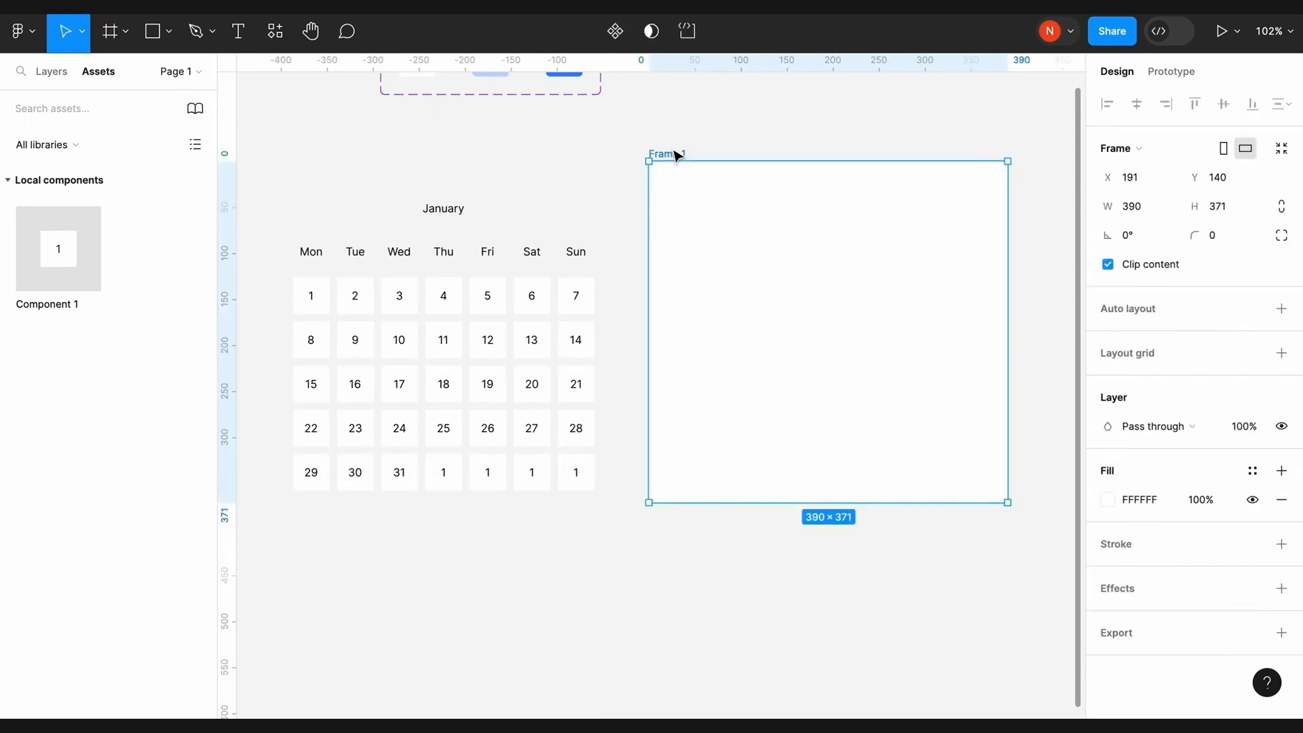
double_click(672, 154)
Set the Test frame's width and height to 400 each
click(1147, 212)
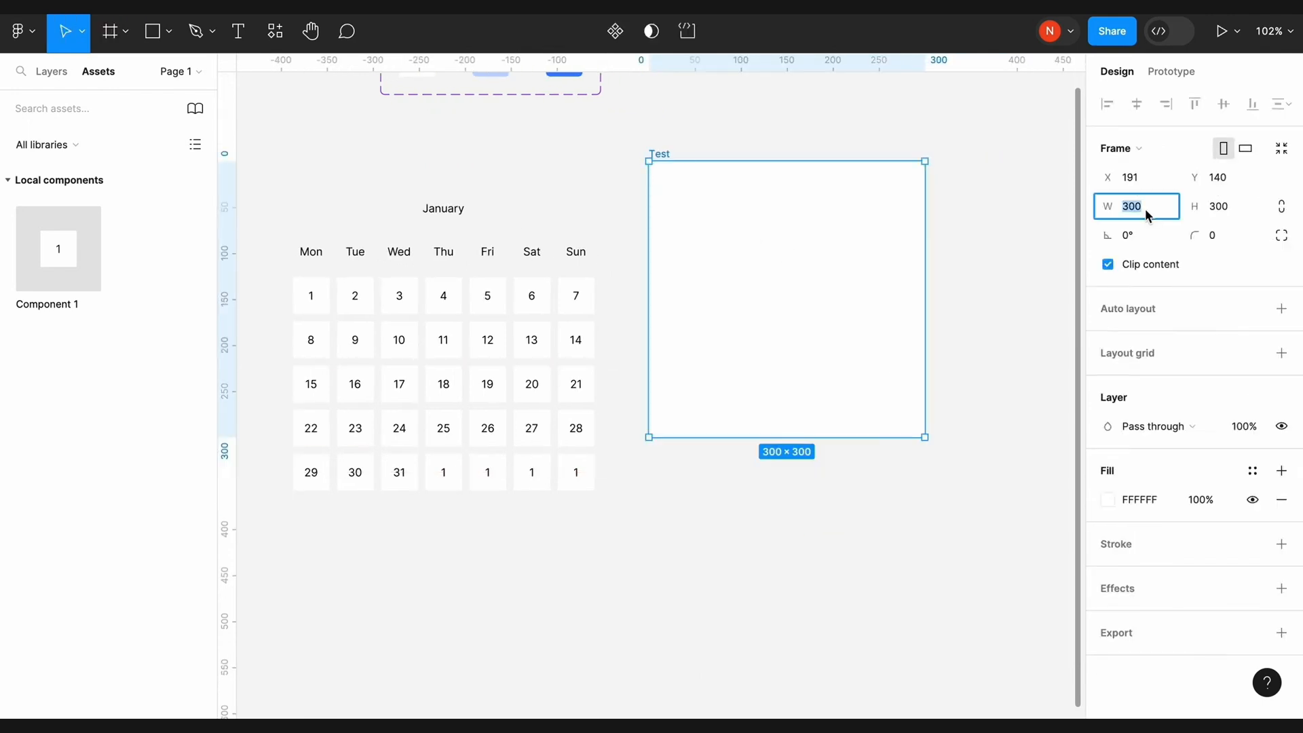
text(400)
key(Tab)
text(4)
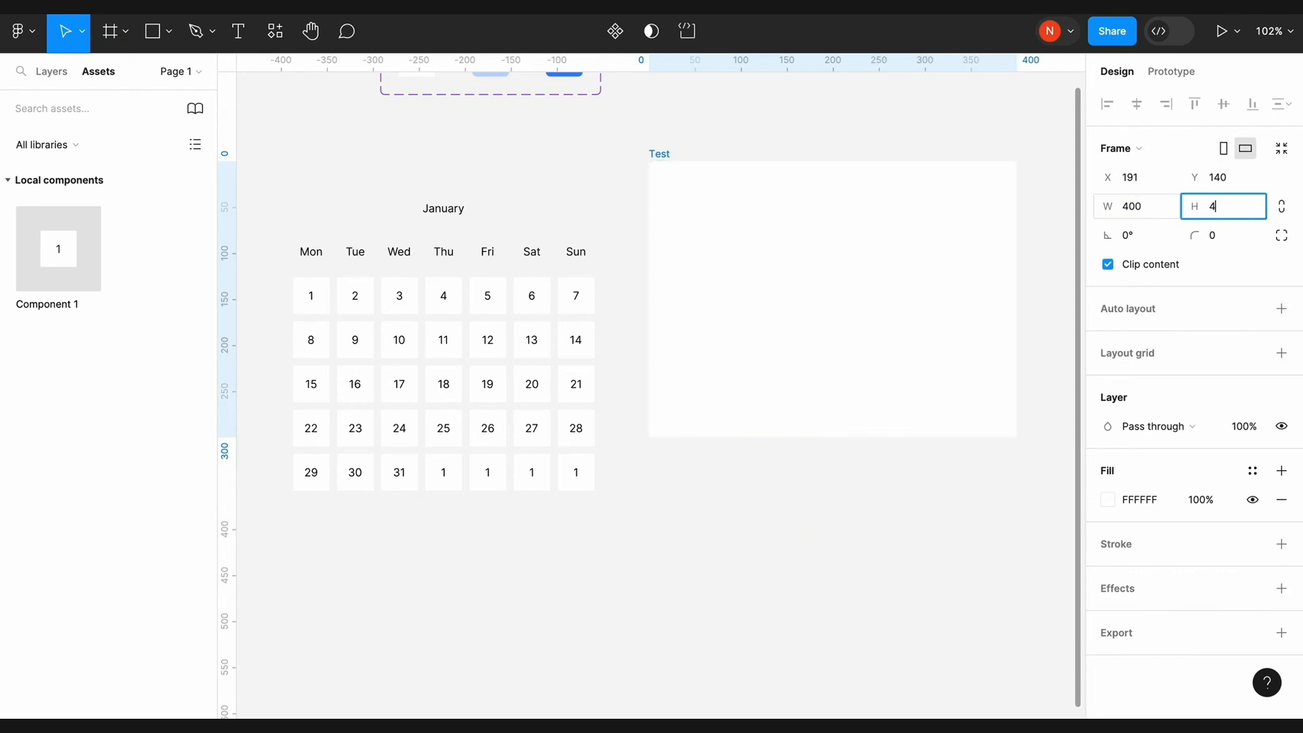
text(00)
key(Return)
Move the whole calendar, including the January title and weekday labels, into the middle of the Test frame
click(443, 208)
click(284, 168)
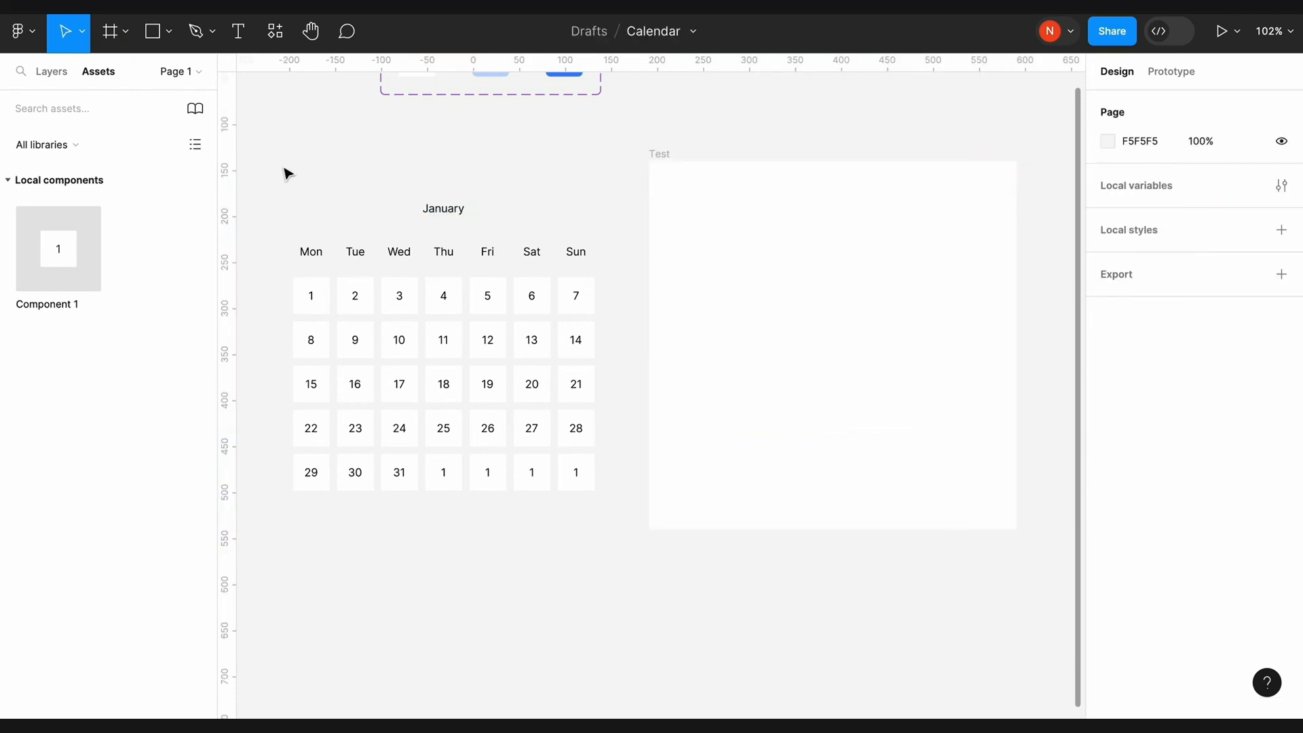
drag(281, 167, 621, 563)
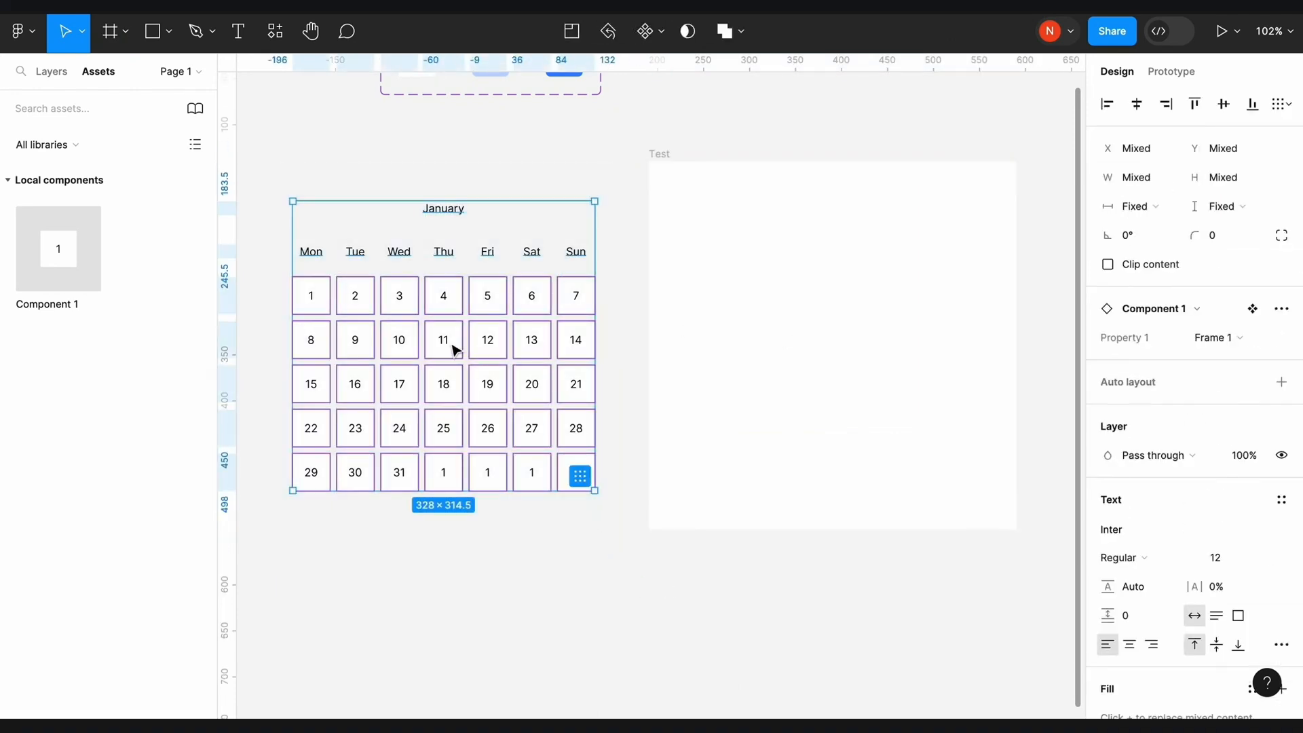
drag(452, 350, 842, 348)
click(662, 154)
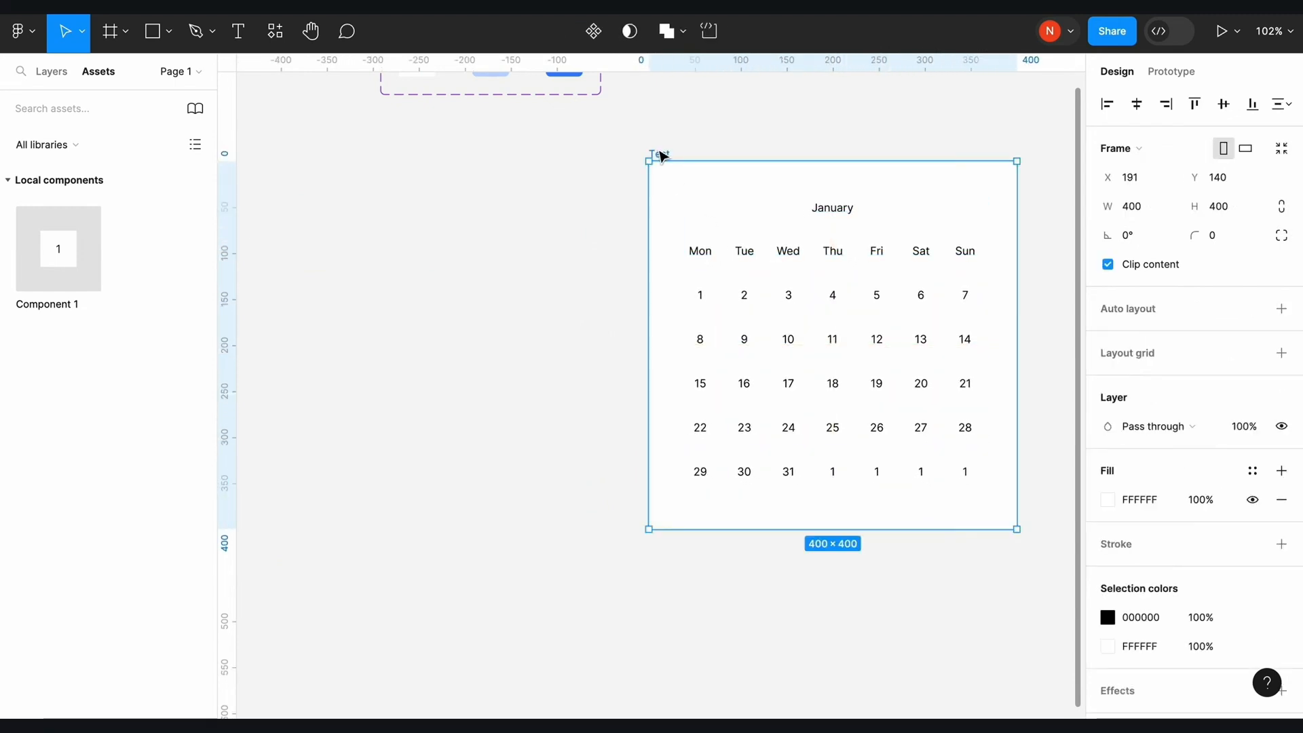
click(1034, 481)
Delete the four surplus cells numbered 1 that follow 31 in the calendar's last row
click(842, 482)
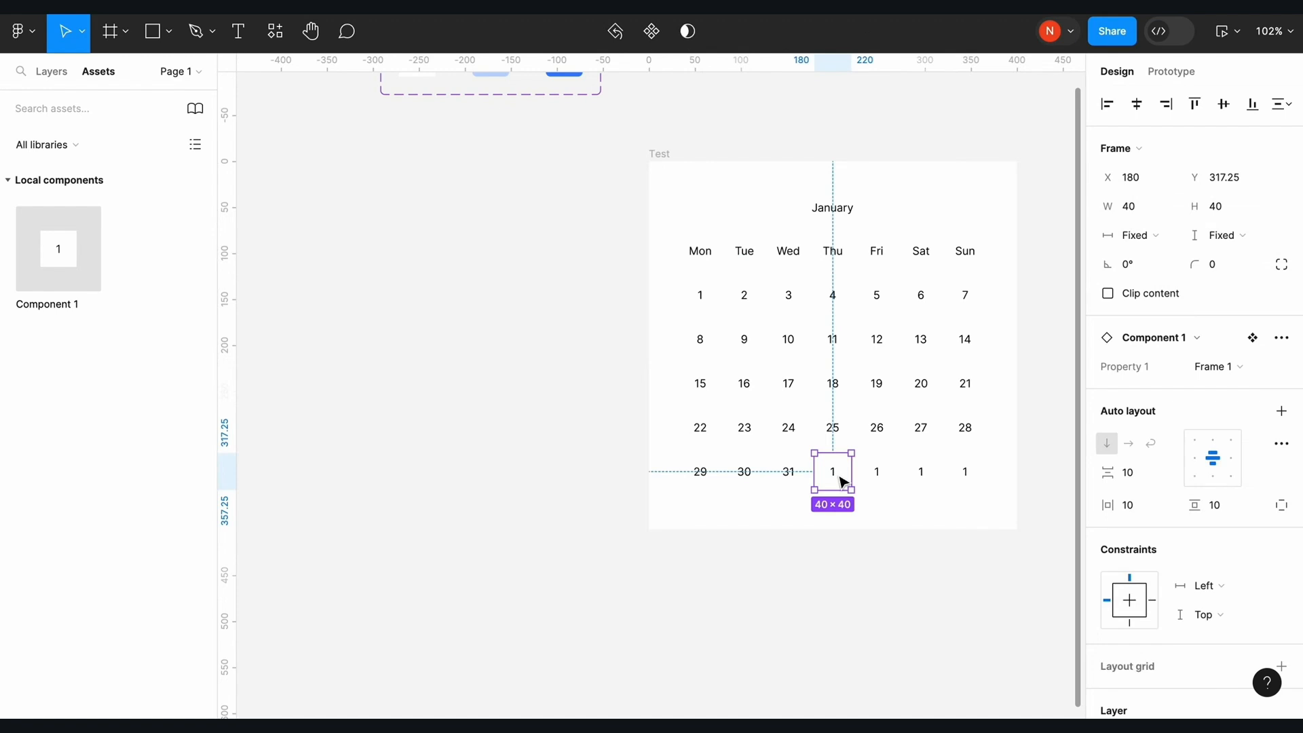
key(Delete)
click(878, 479)
key(Delete)
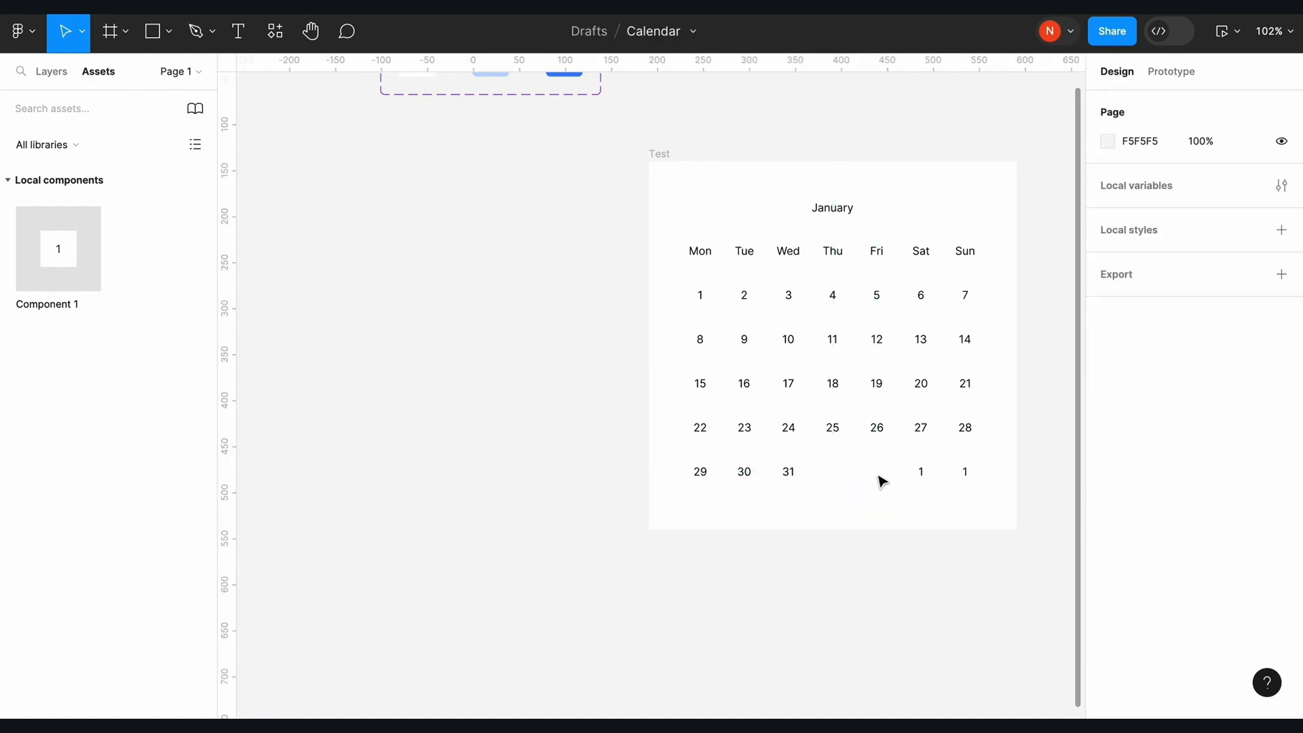
click(925, 479)
key(Delete)
click(955, 483)
key(Delete)
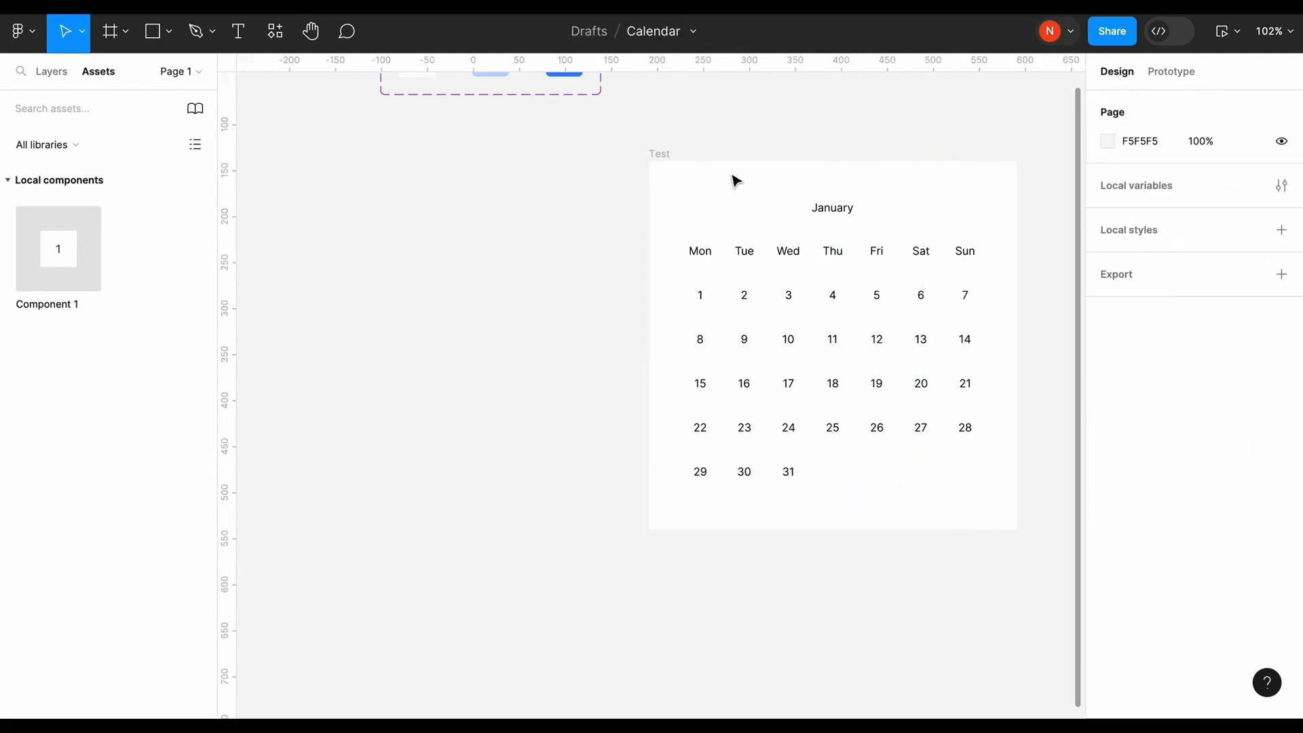
Open a prototype preview of the Test frame
click(669, 156)
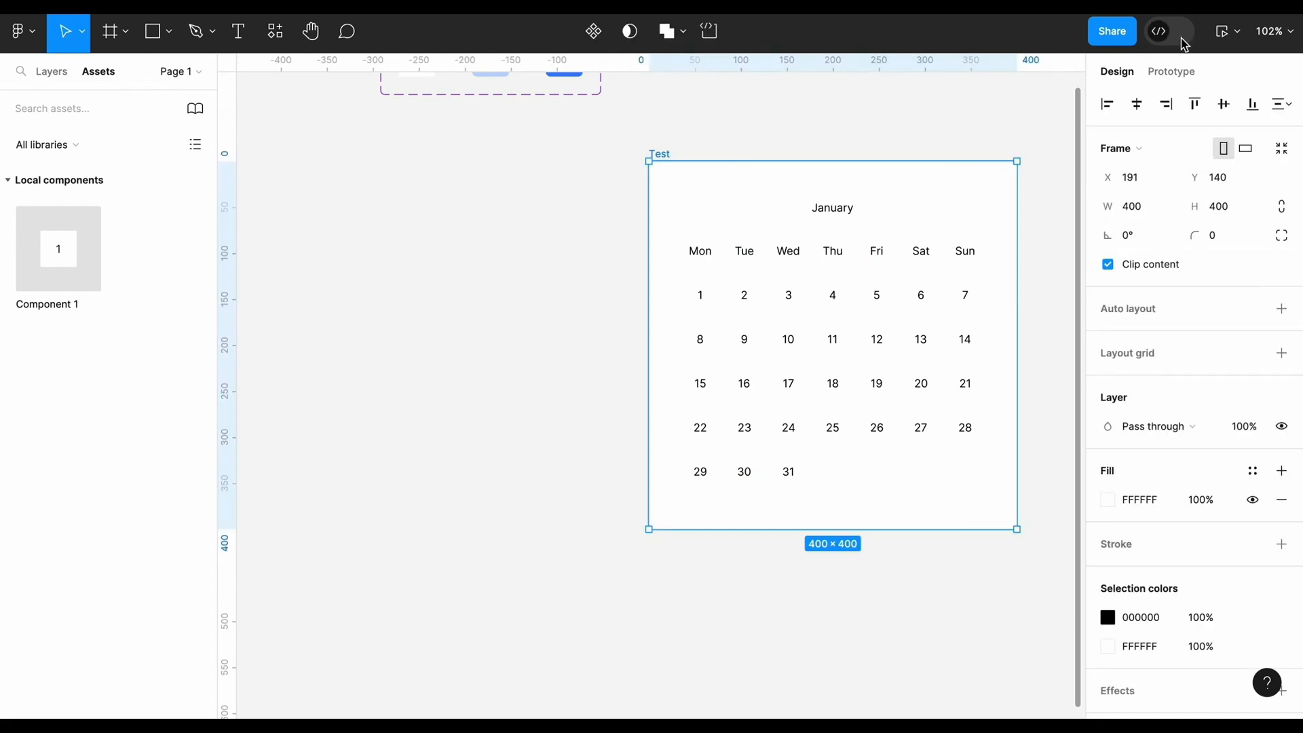
click(1223, 35)
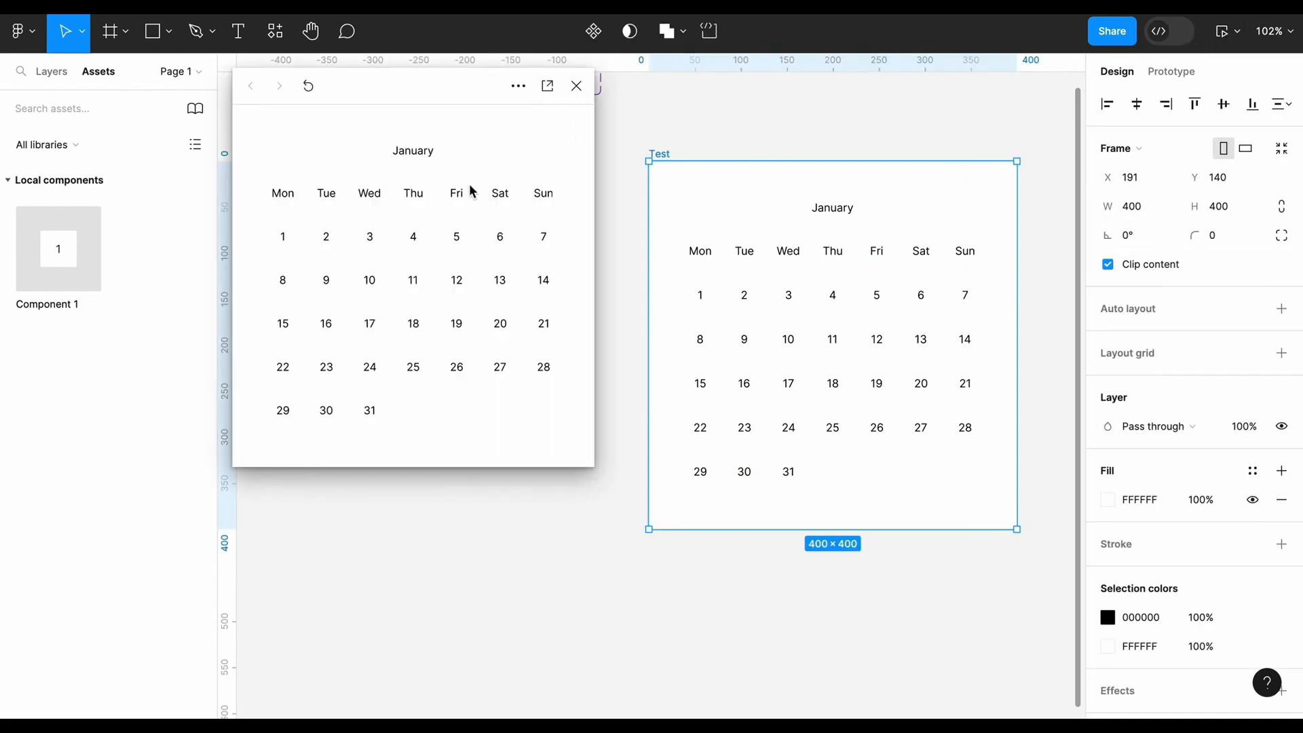